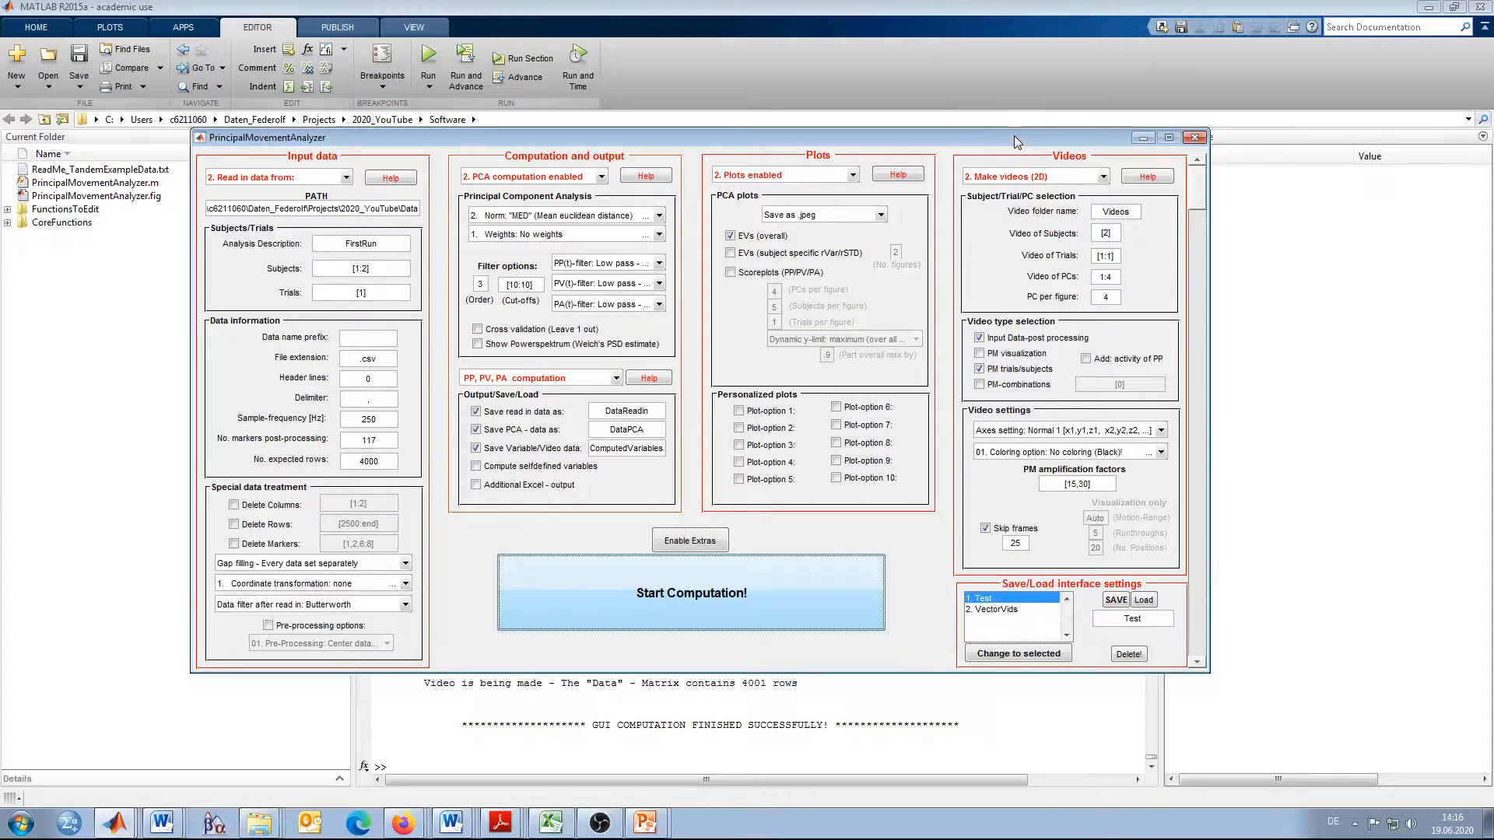
pyautogui.moveTo(1015, 137); pyautogui.dragTo(1053, 115)
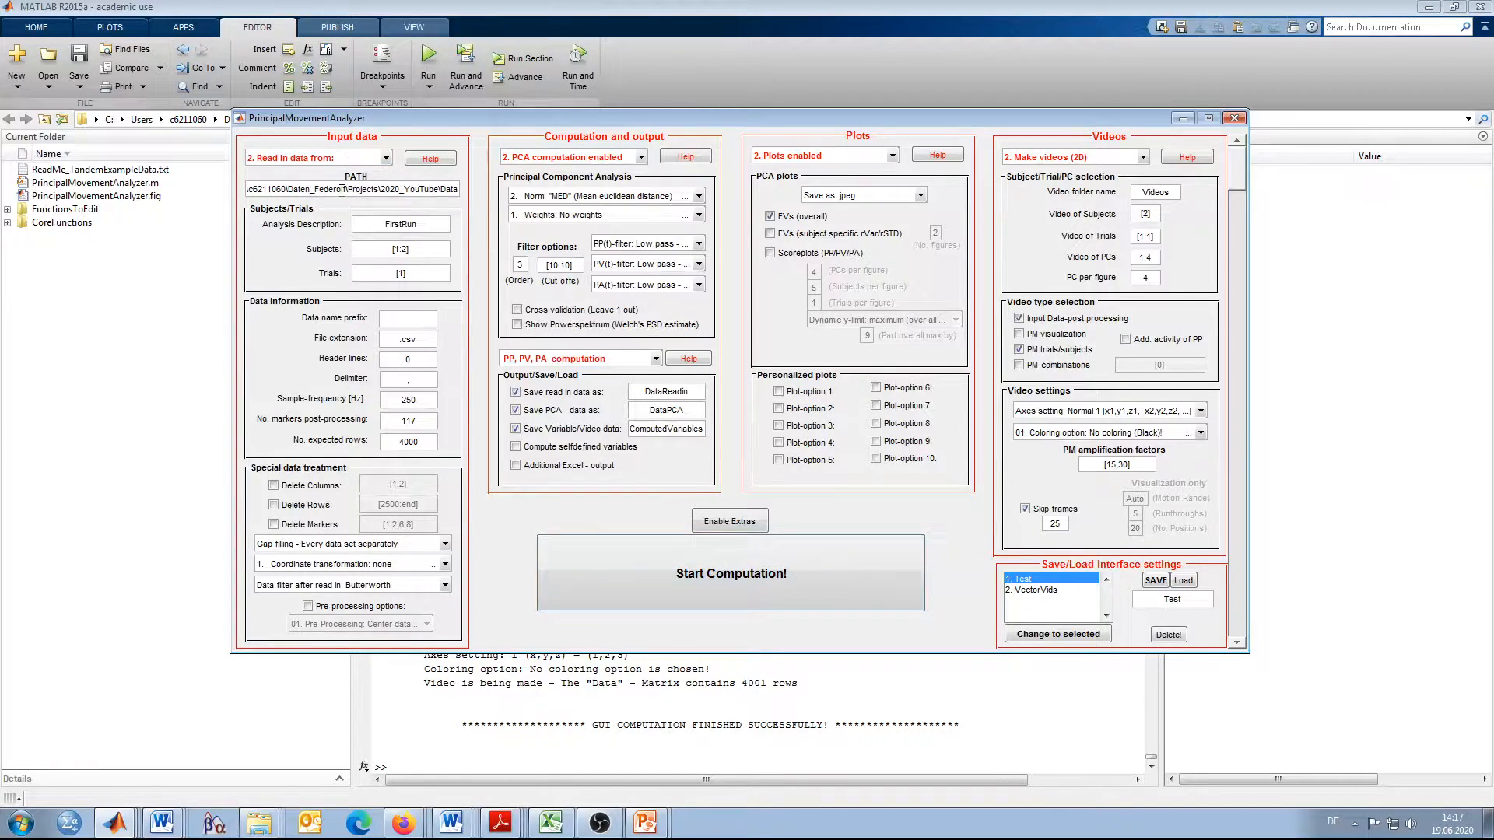
pyautogui.click(357, 188)
pyautogui.tripleClick(365, 190)
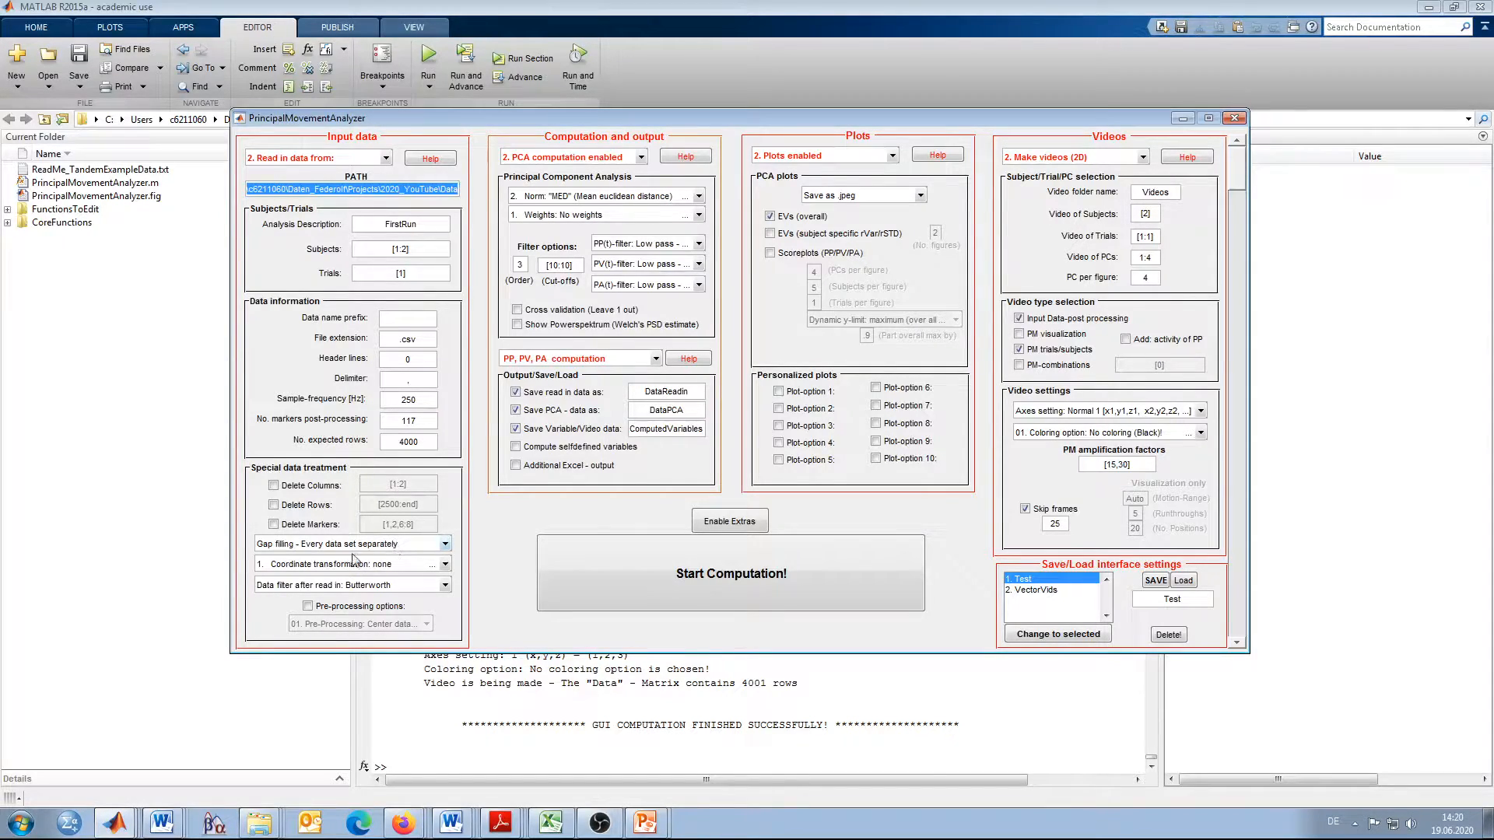
pyautogui.click(429, 549)
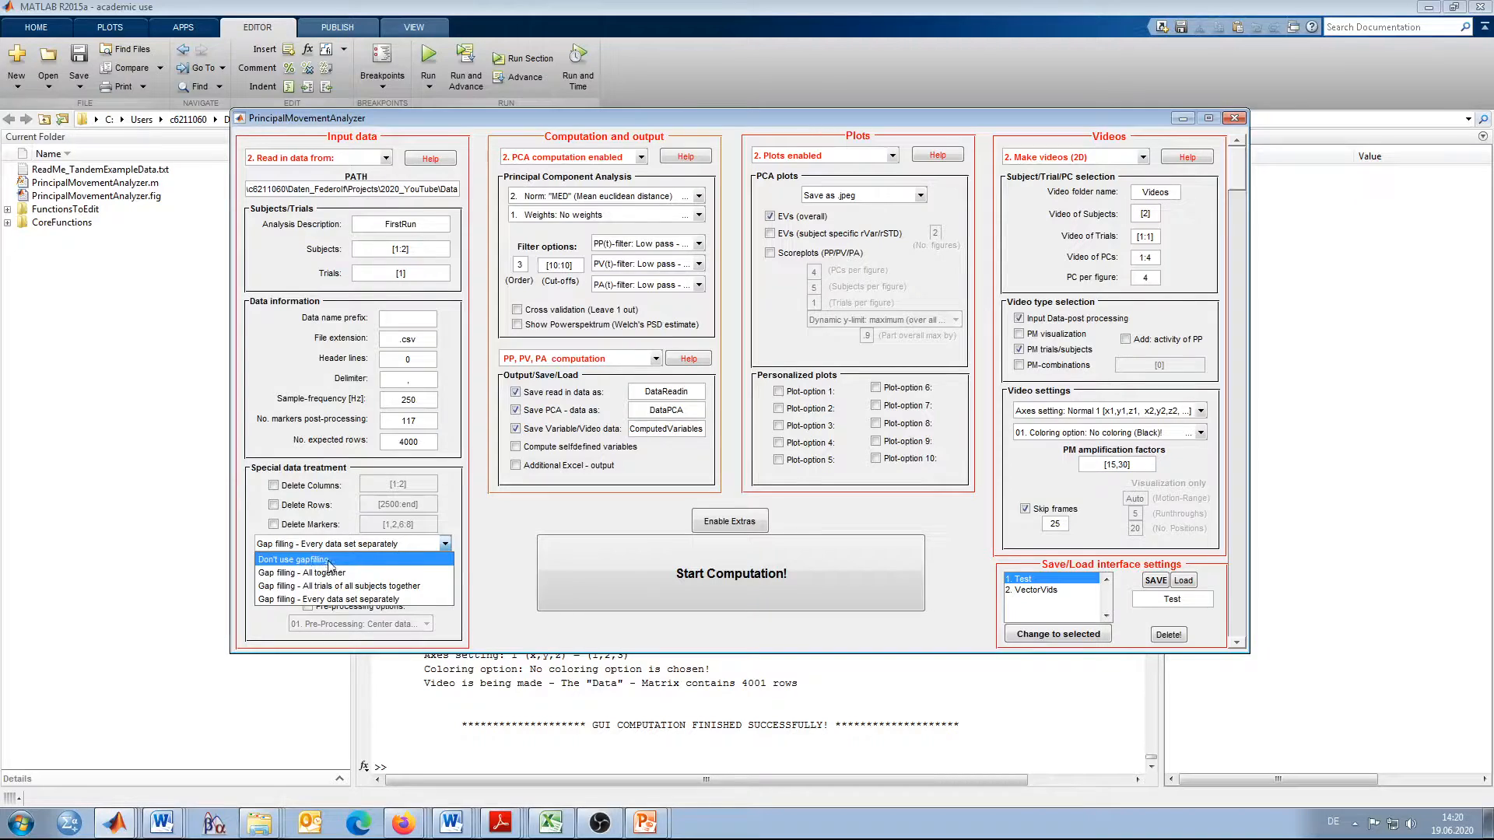
pyautogui.click(449, 508)
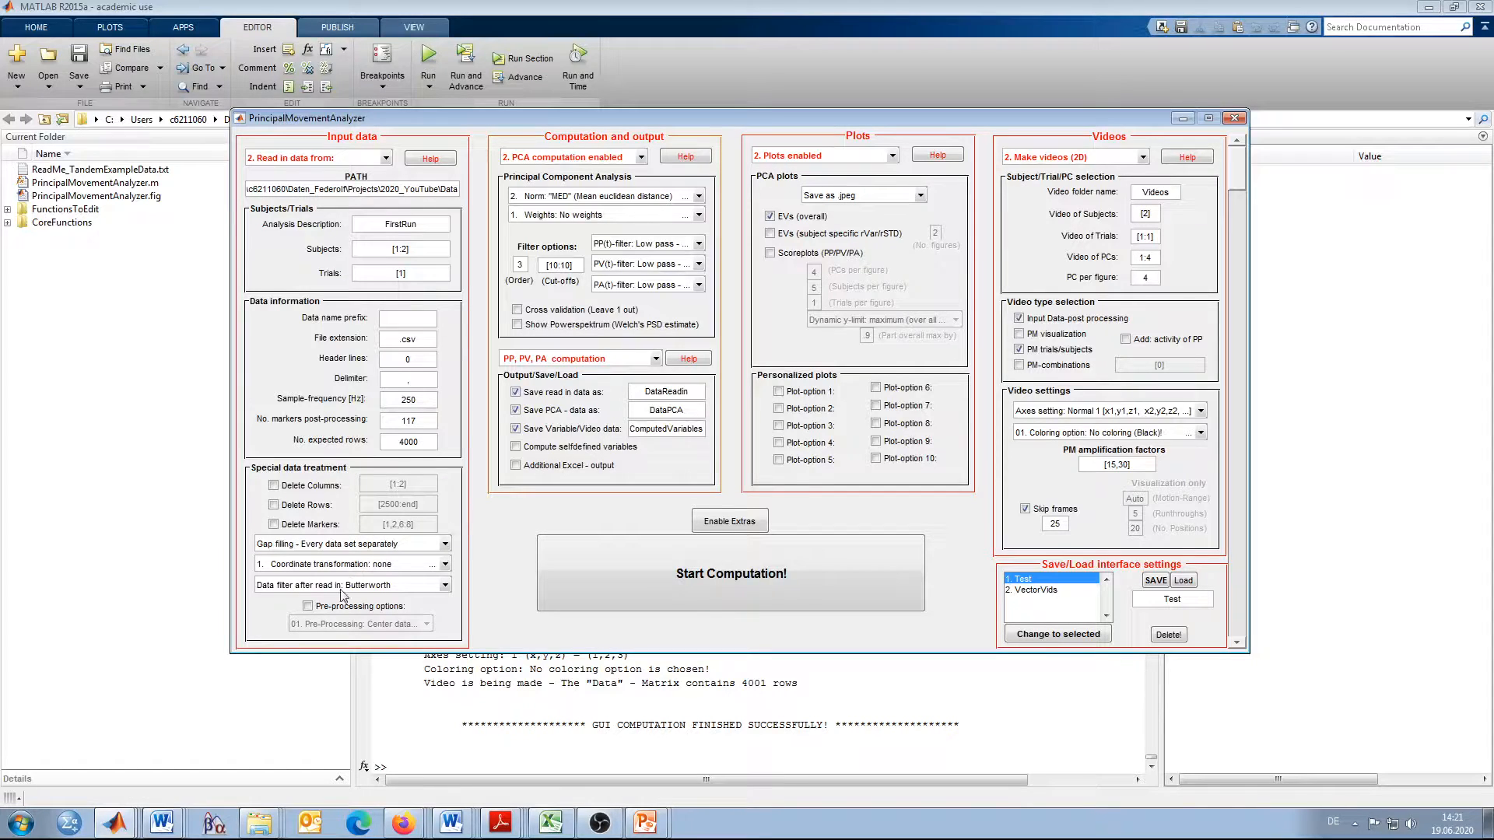
# Step: Set the data filter applied after read-in to No filtering
pyautogui.click(404, 590)
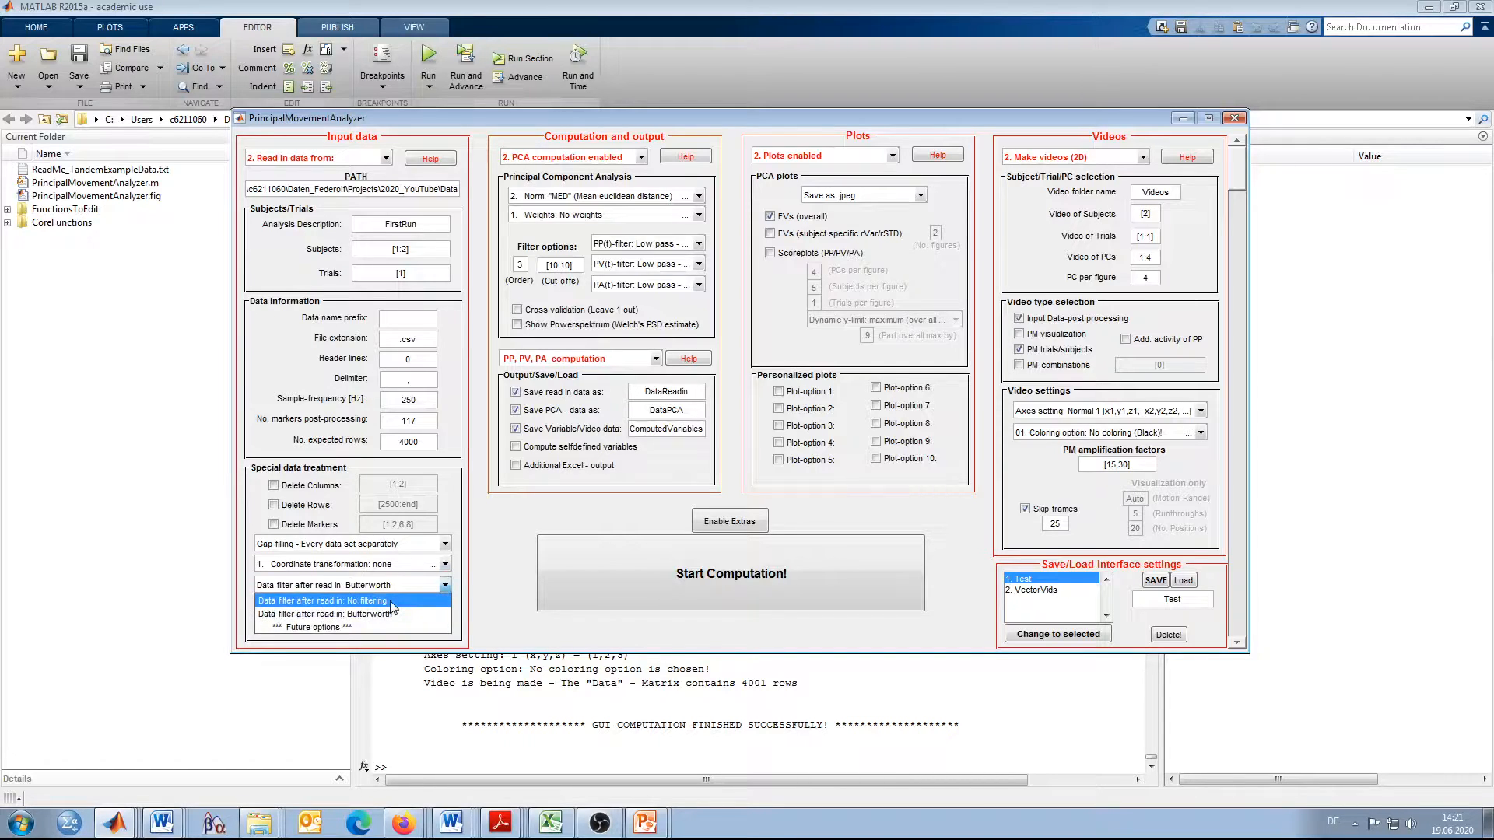
pyautogui.click(390, 603)
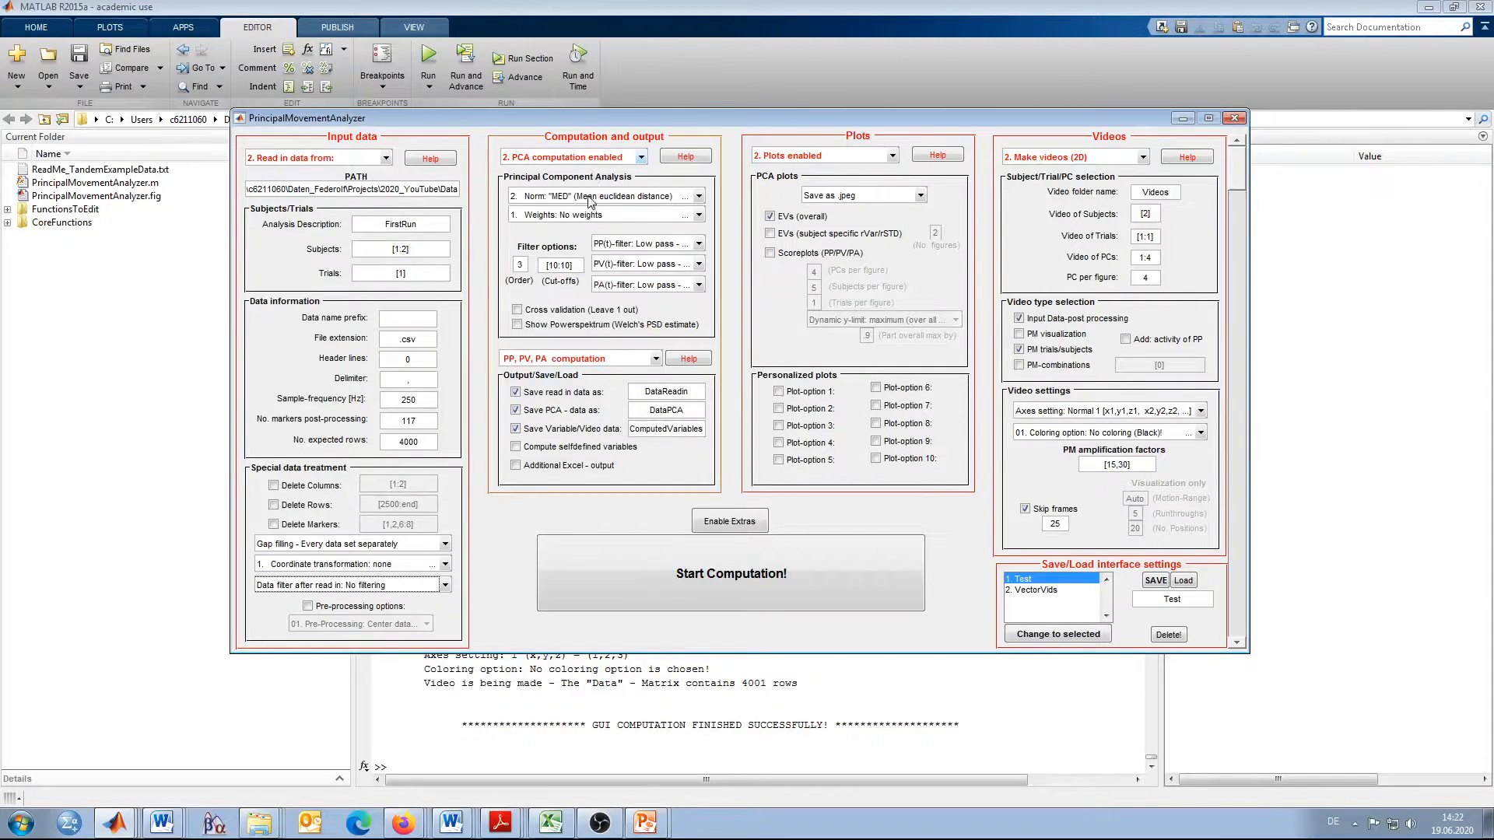
# Step: Examine the PCA normalization, weighting and PP(t) filter choices, the output data names, and the PP, PV, PA computation options
pyautogui.click(659, 204)
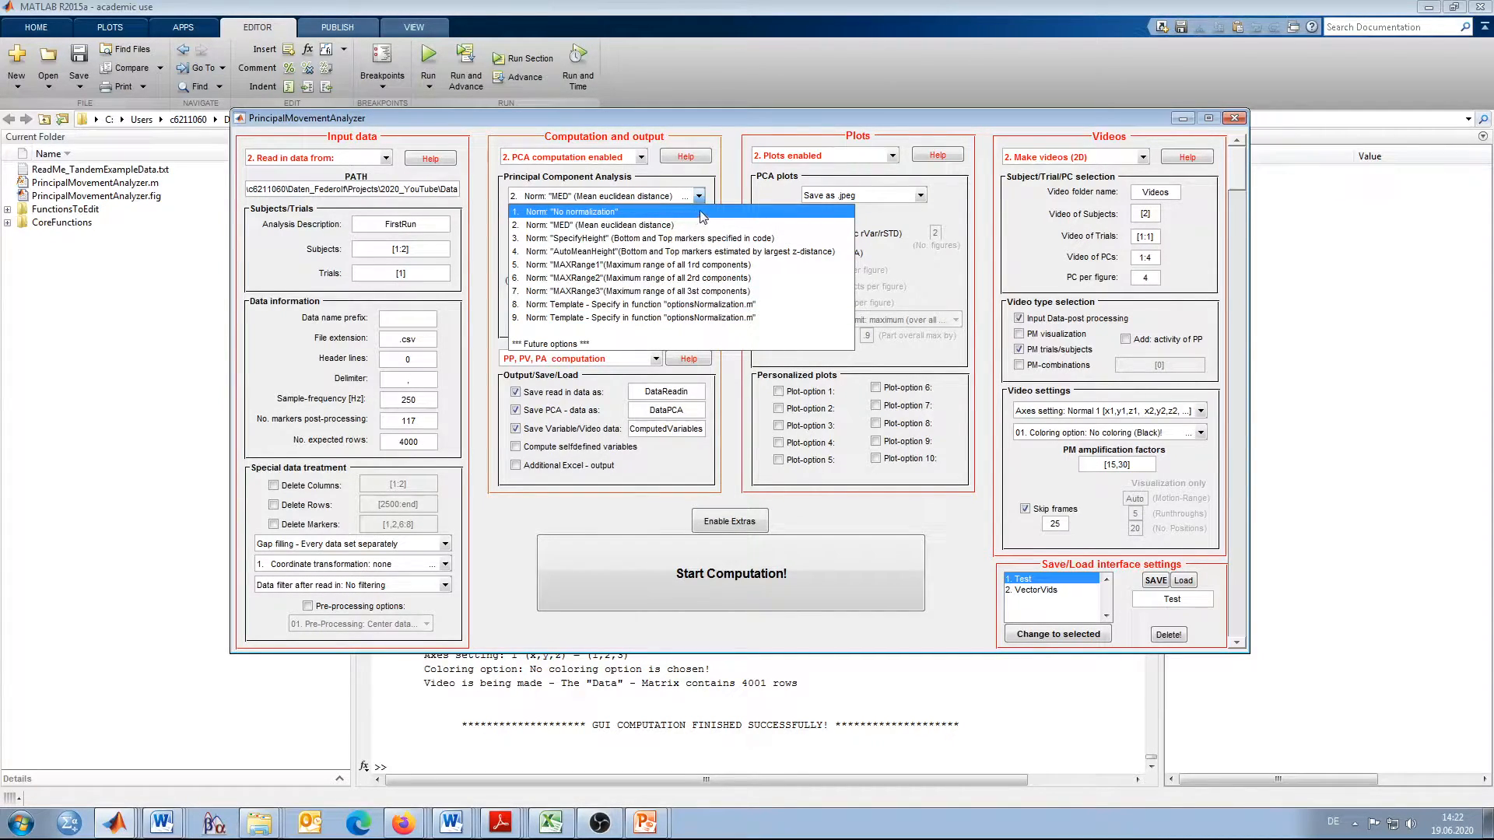
pyautogui.click(711, 191)
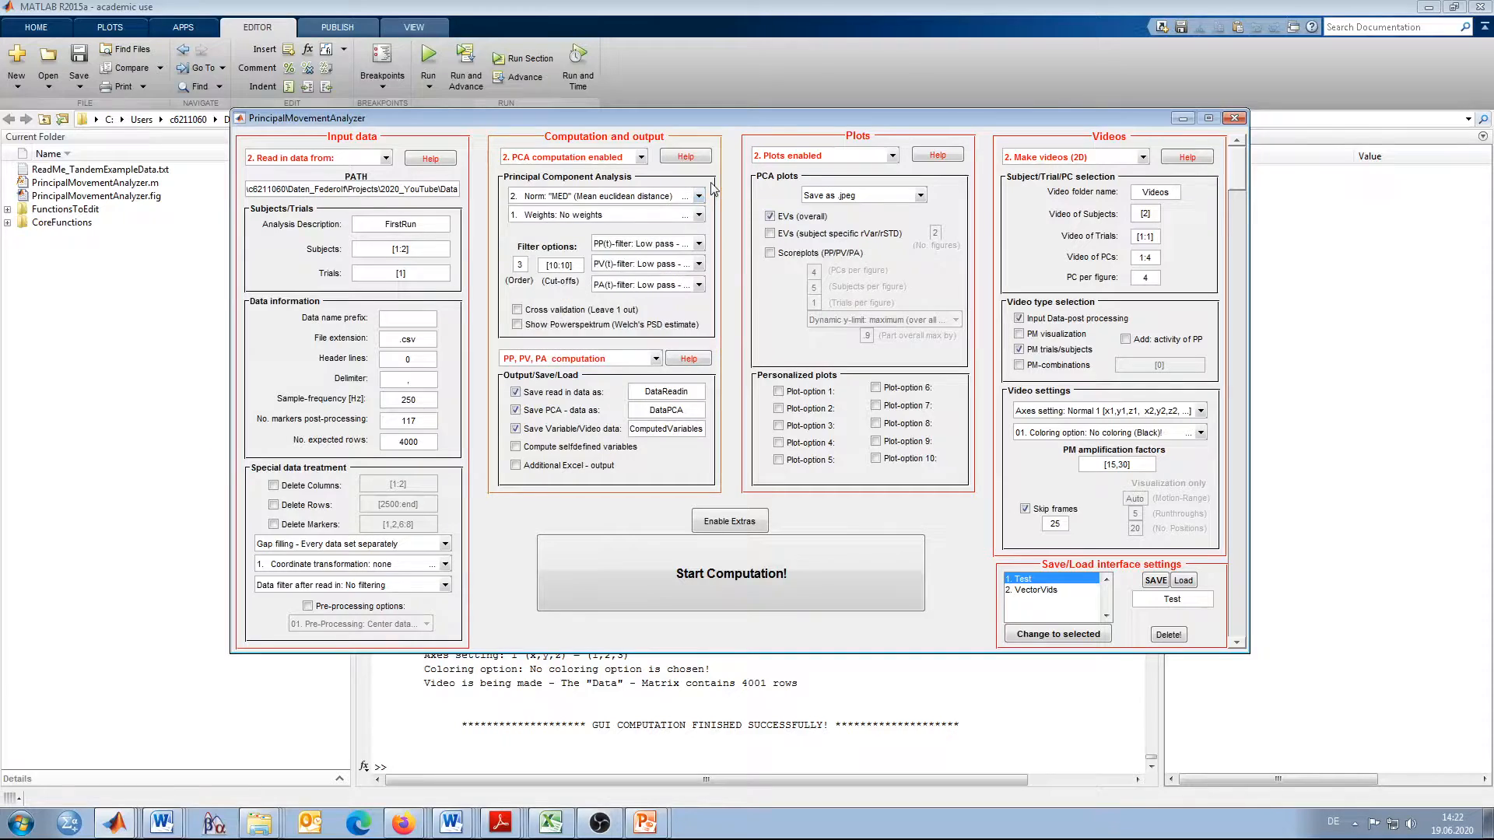
pyautogui.click(631, 220)
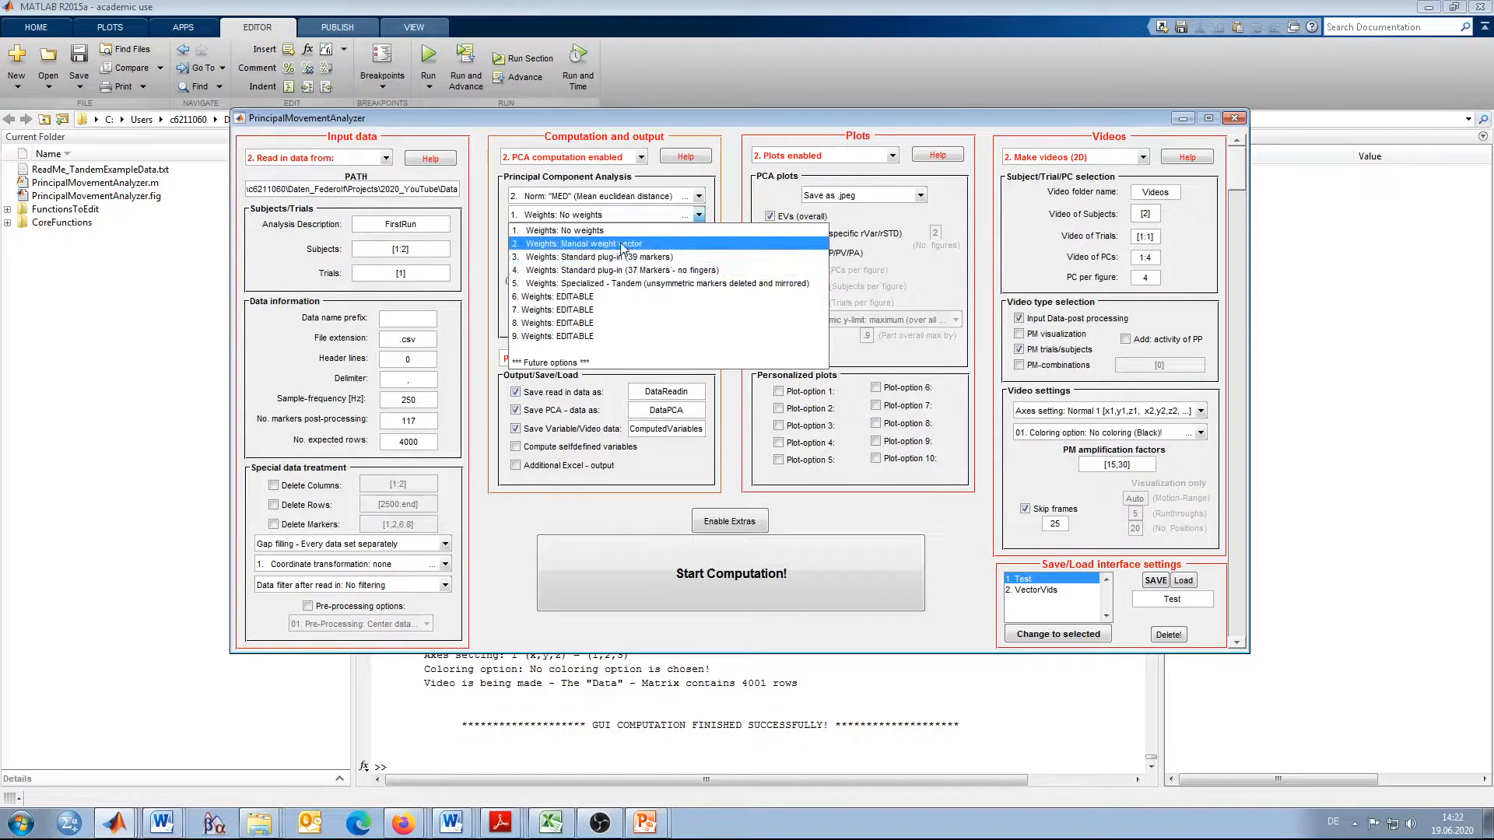
pyautogui.click(613, 231)
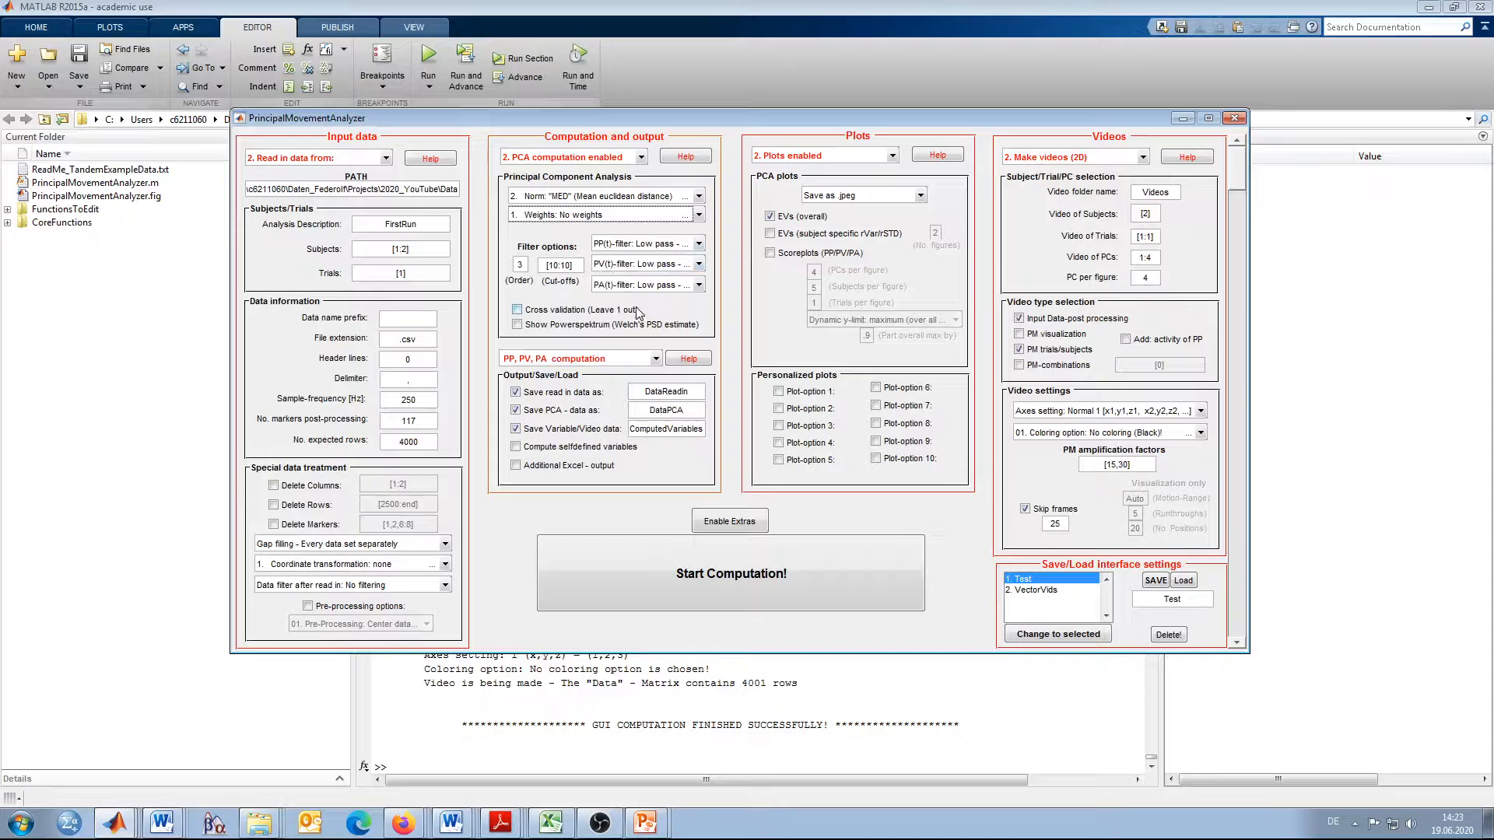
pyautogui.click(700, 245)
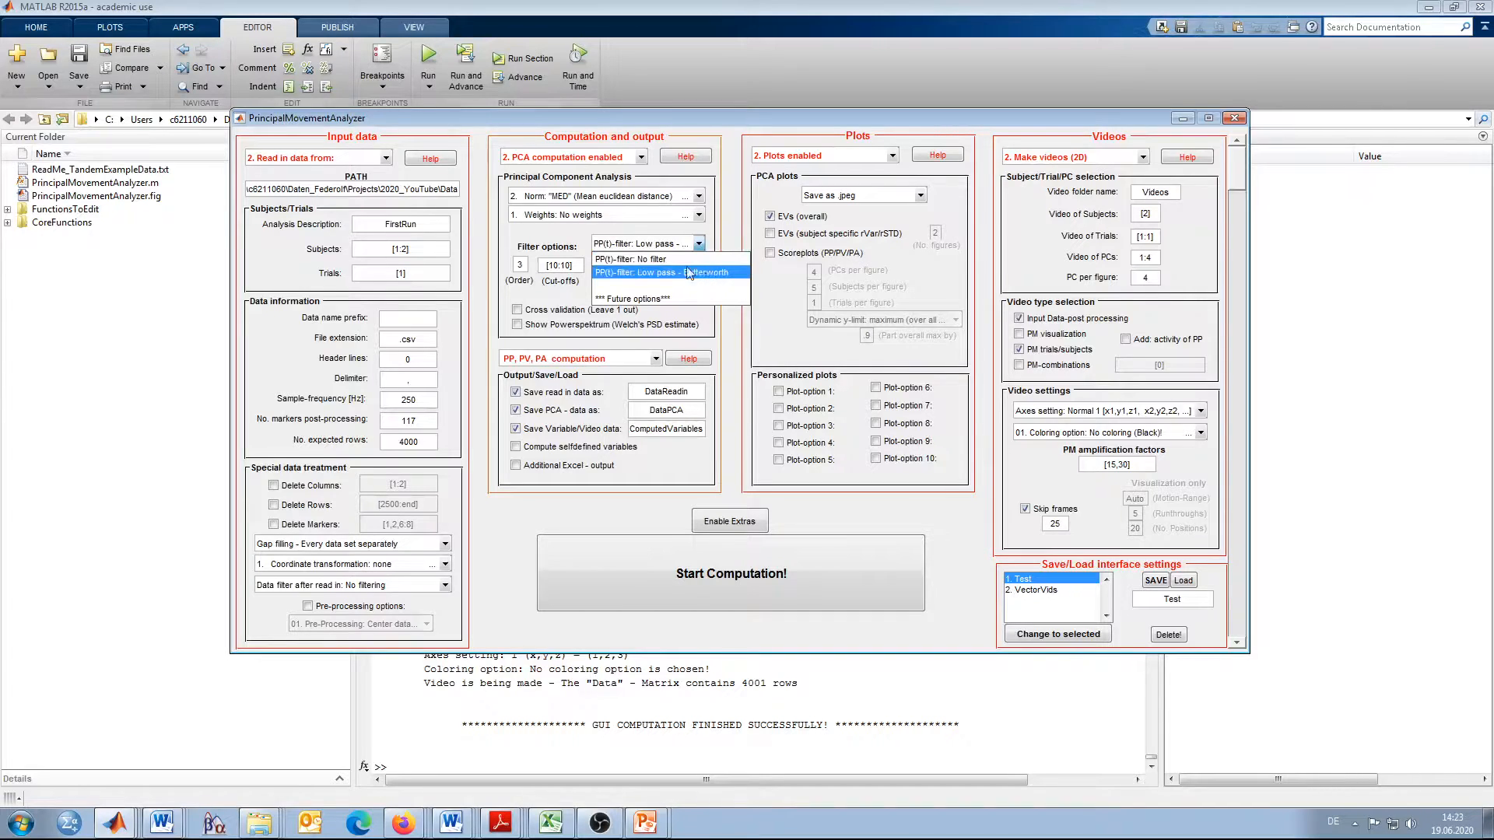
pyautogui.click(557, 239)
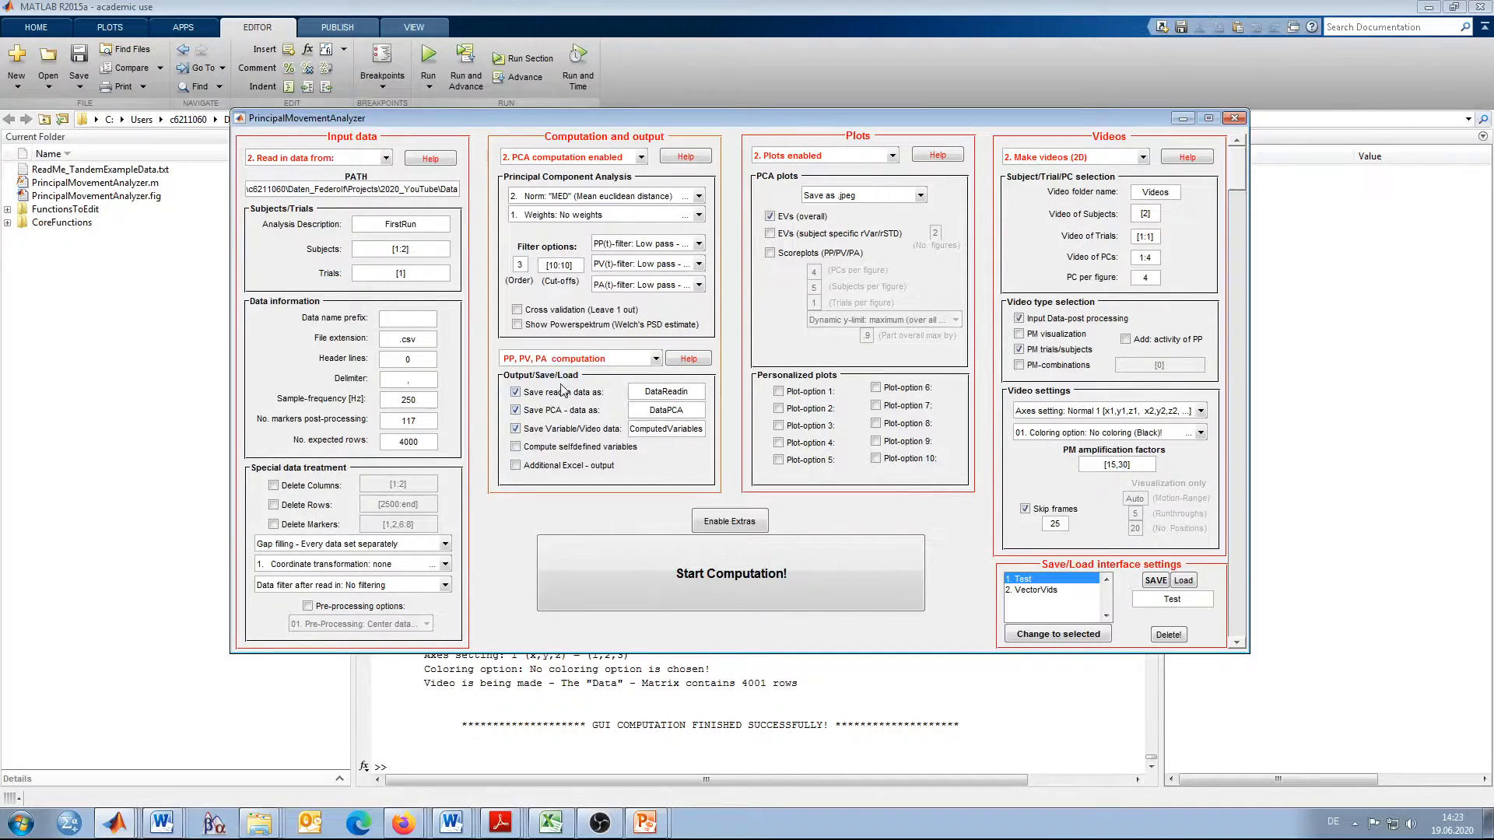
pyautogui.doubleClick(643, 391)
pyautogui.moveTo(647, 409); pyautogui.dragTo(698, 412)
pyautogui.click(661, 394)
pyautogui.click(612, 363)
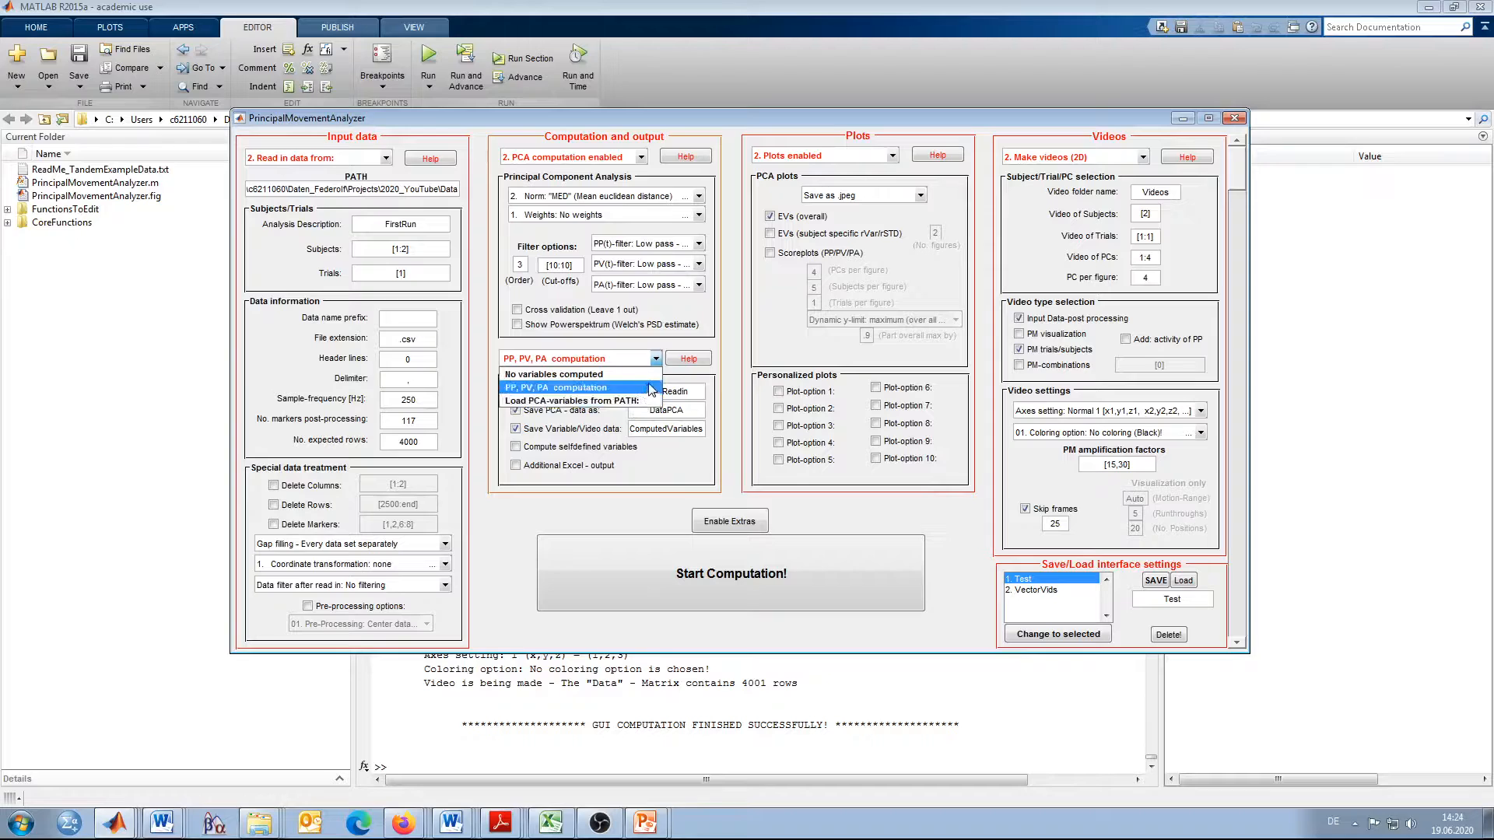
pyautogui.click(726, 360)
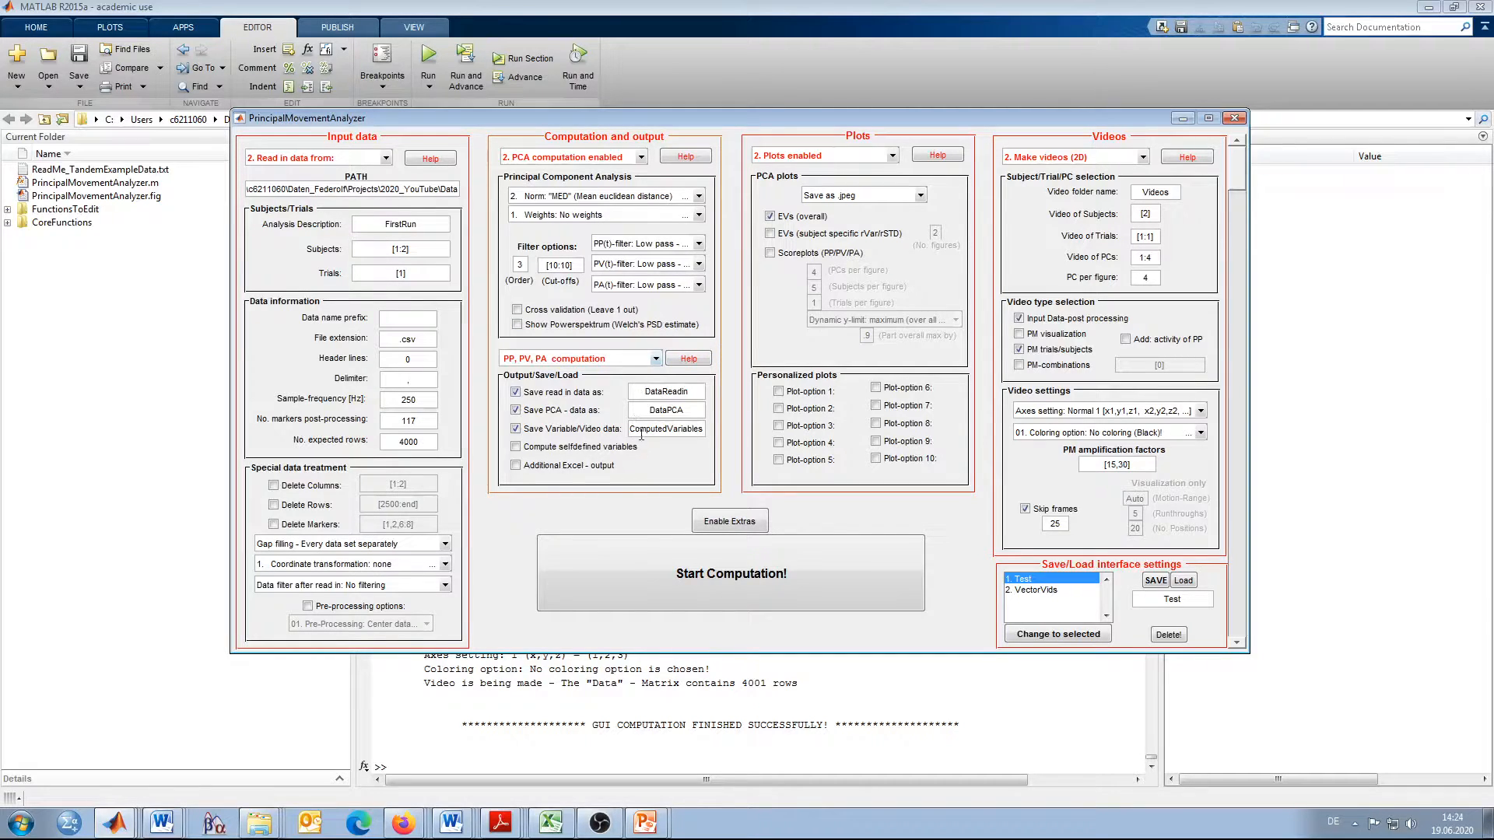
# Step: Enable the additional Excel output and the computation of self-defined variables
pyautogui.click(517, 464)
pyautogui.click(515, 446)
# Step: Examine the choices for enabling plots, the PCA plot save format, the 2D or 3D video mode and the video axes setting
pyautogui.click(852, 157)
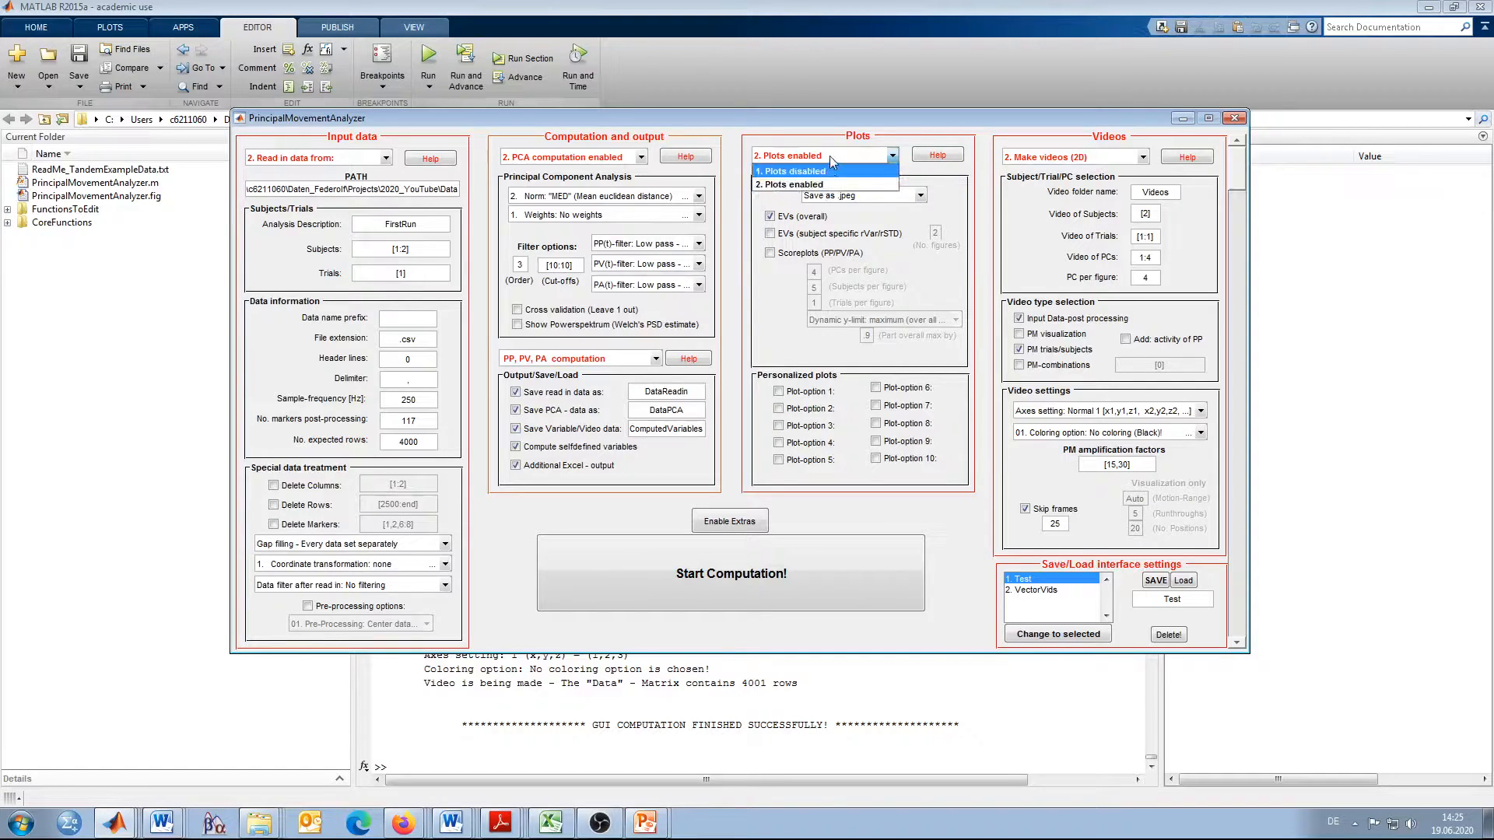
pyautogui.click(810, 138)
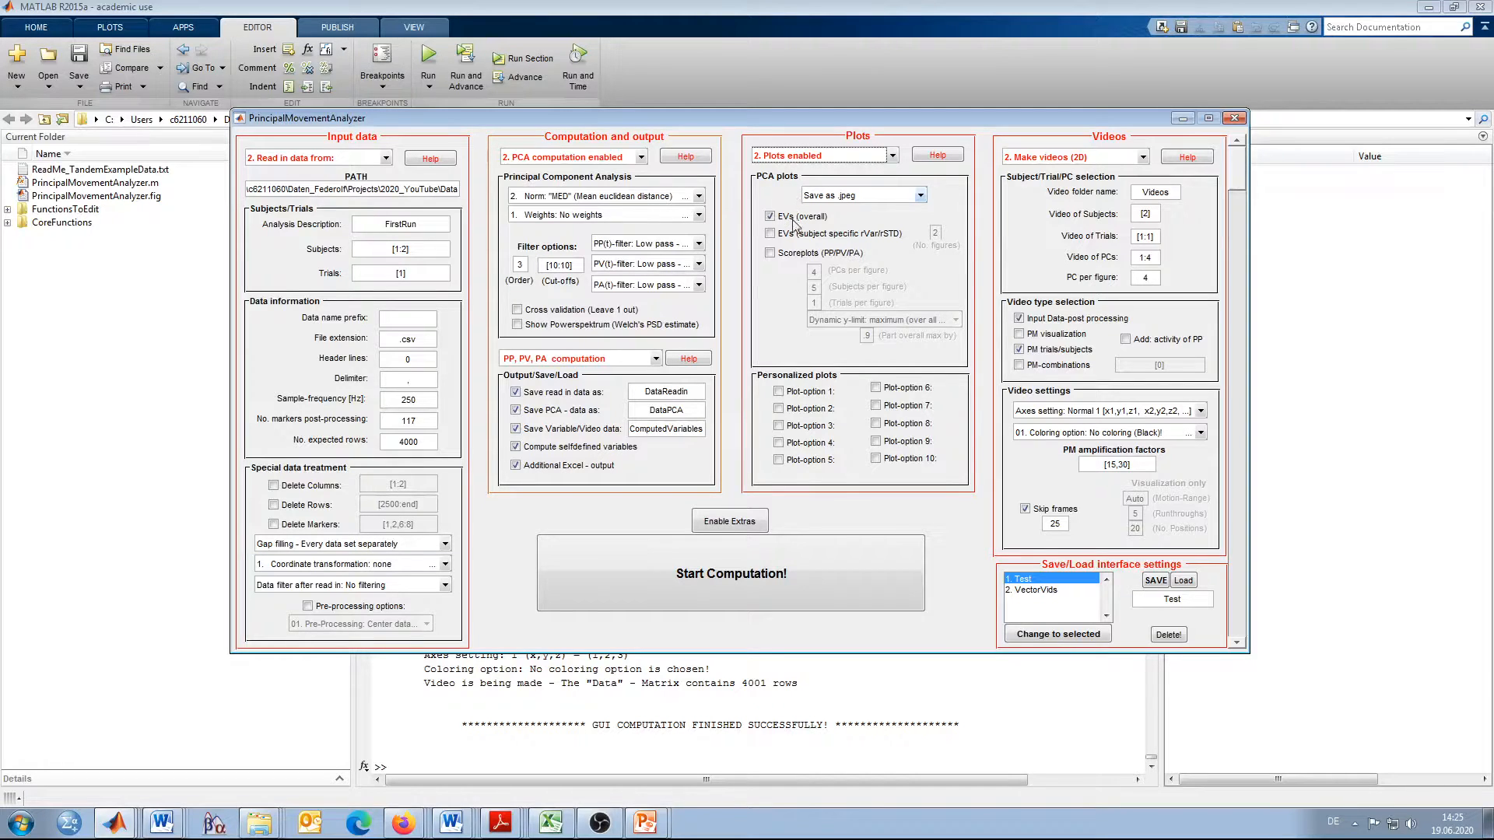
pyautogui.click(841, 199)
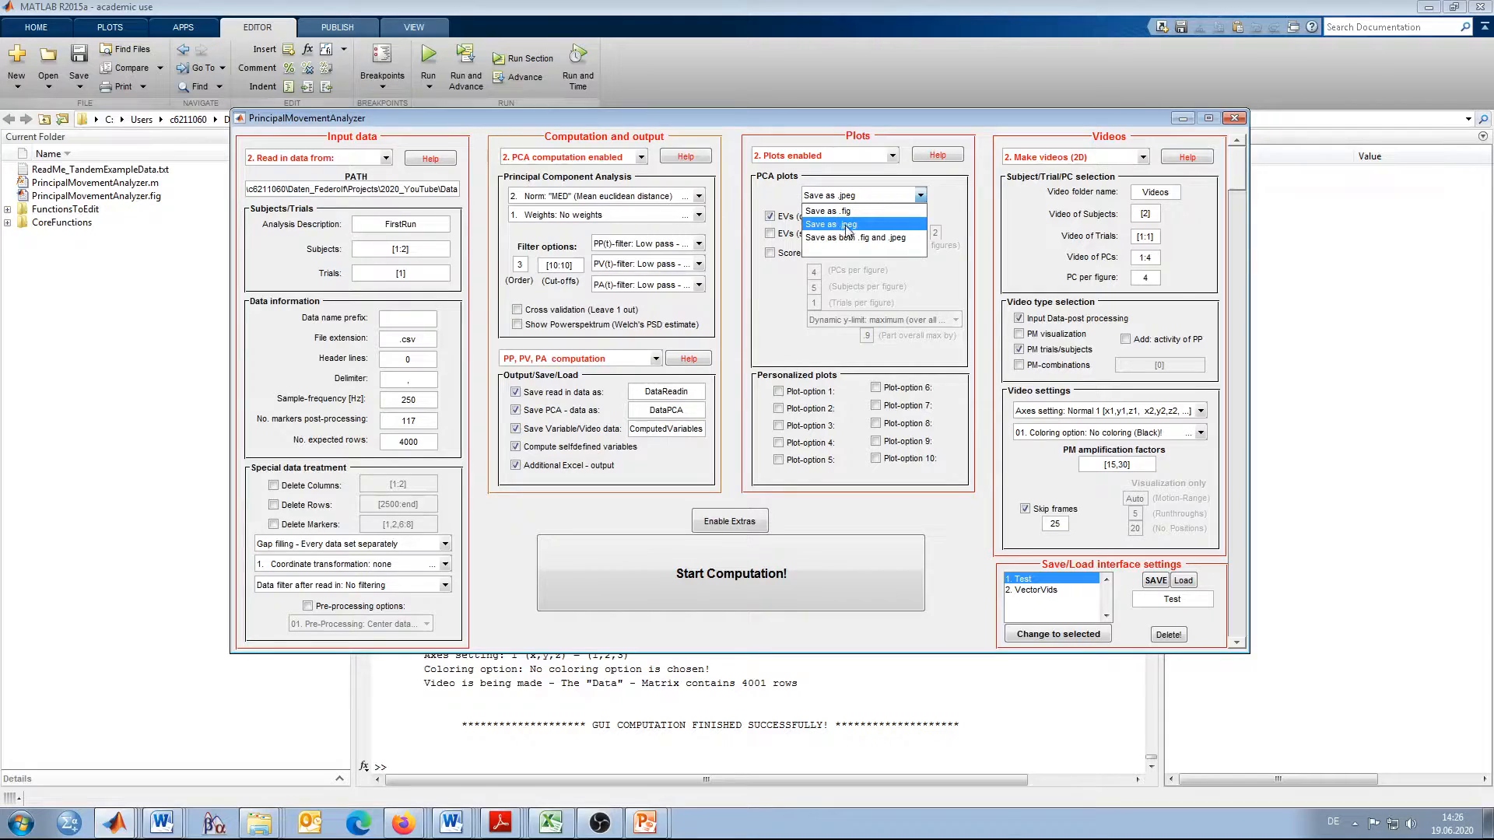
pyautogui.click(770, 204)
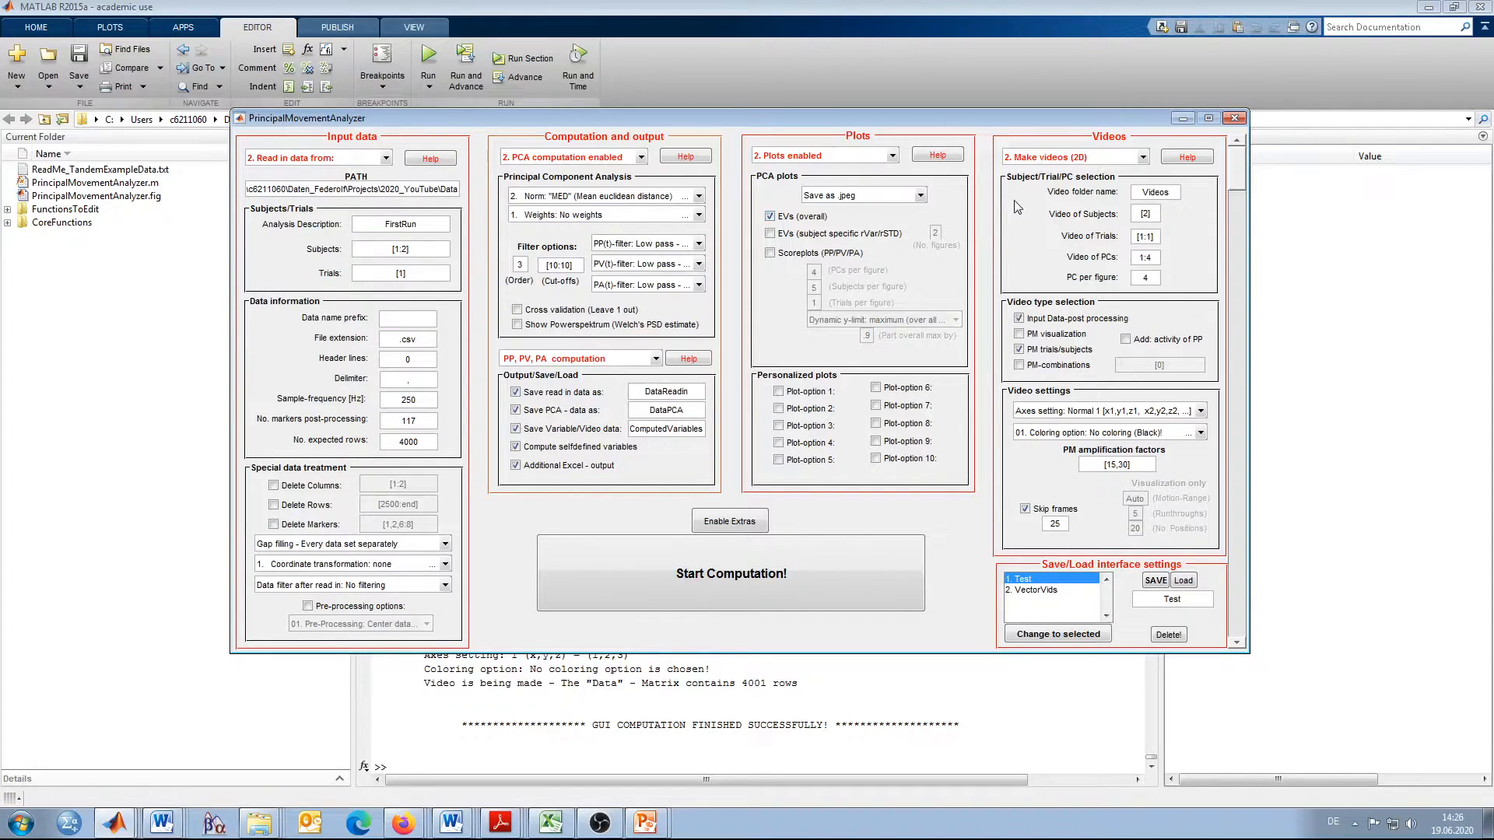
pyautogui.click(1044, 159)
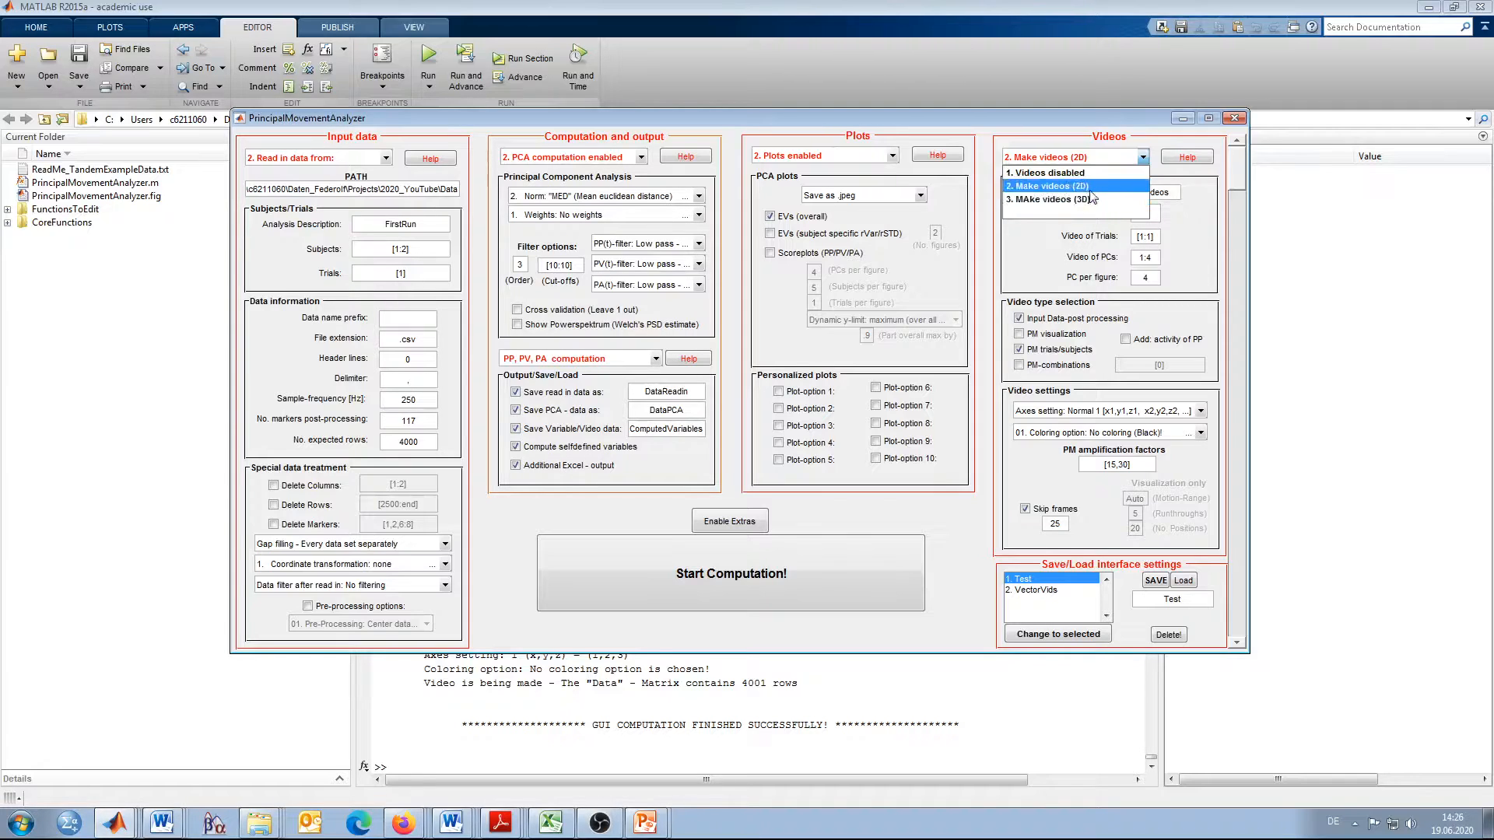
pyautogui.click(1015, 278)
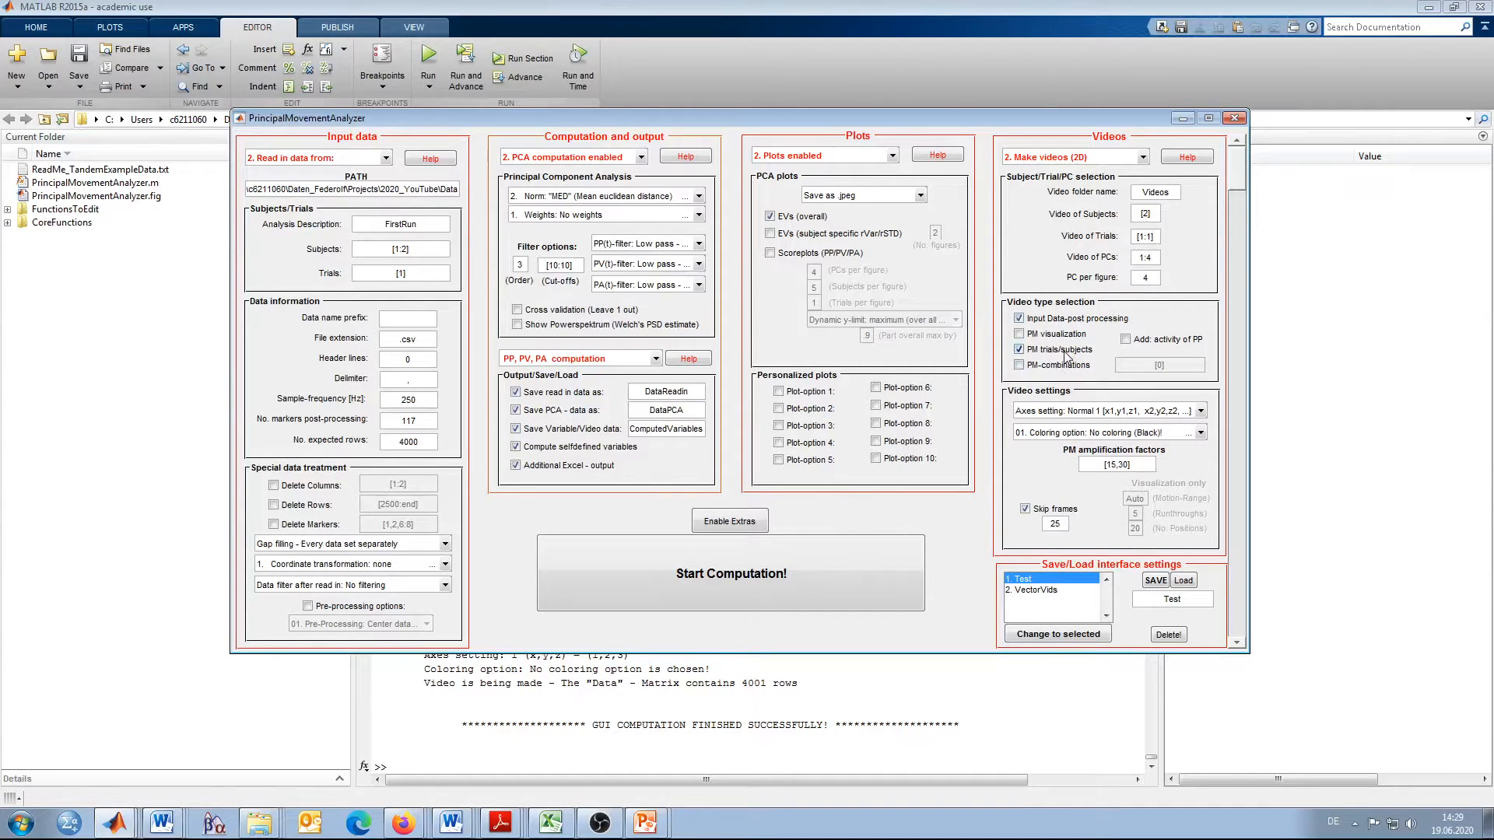
pyautogui.click(1062, 417)
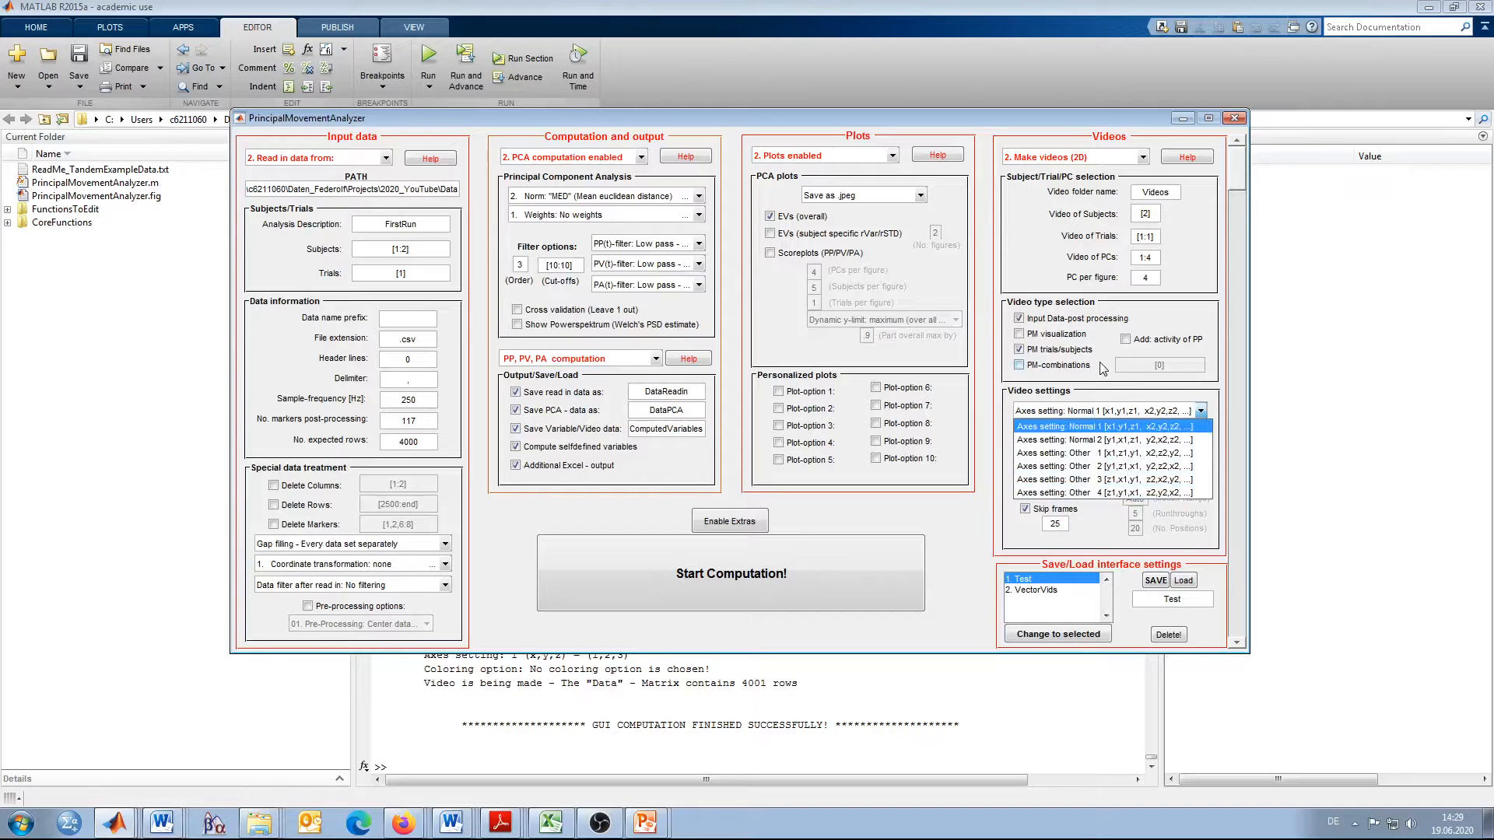
pyautogui.click(1089, 410)
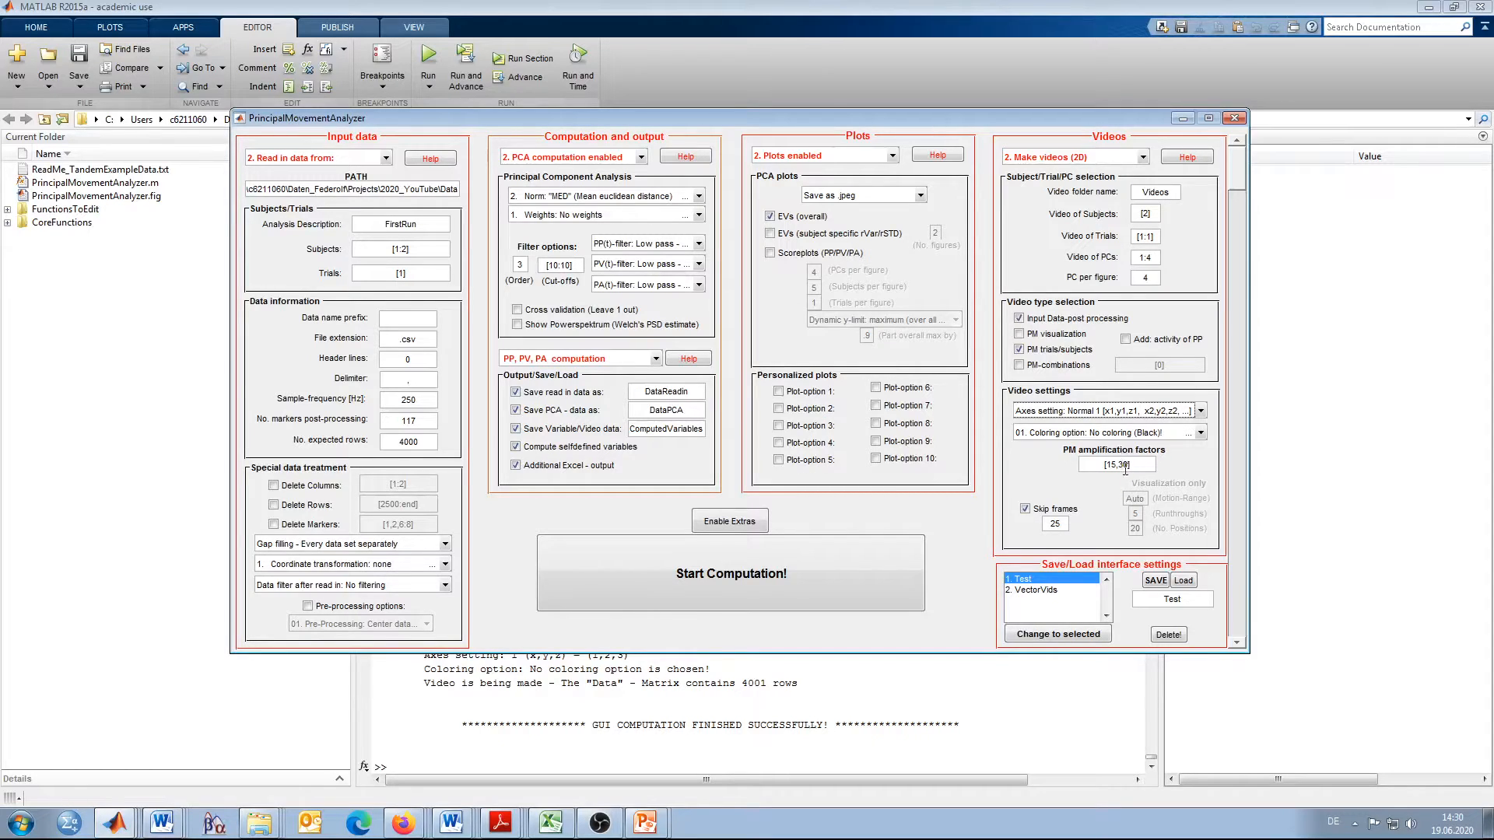
# Step: Set the PM amplification factors for the videos to [15,15,30,30]
pyautogui.click(1123, 464)
pyautogui.write('15,')
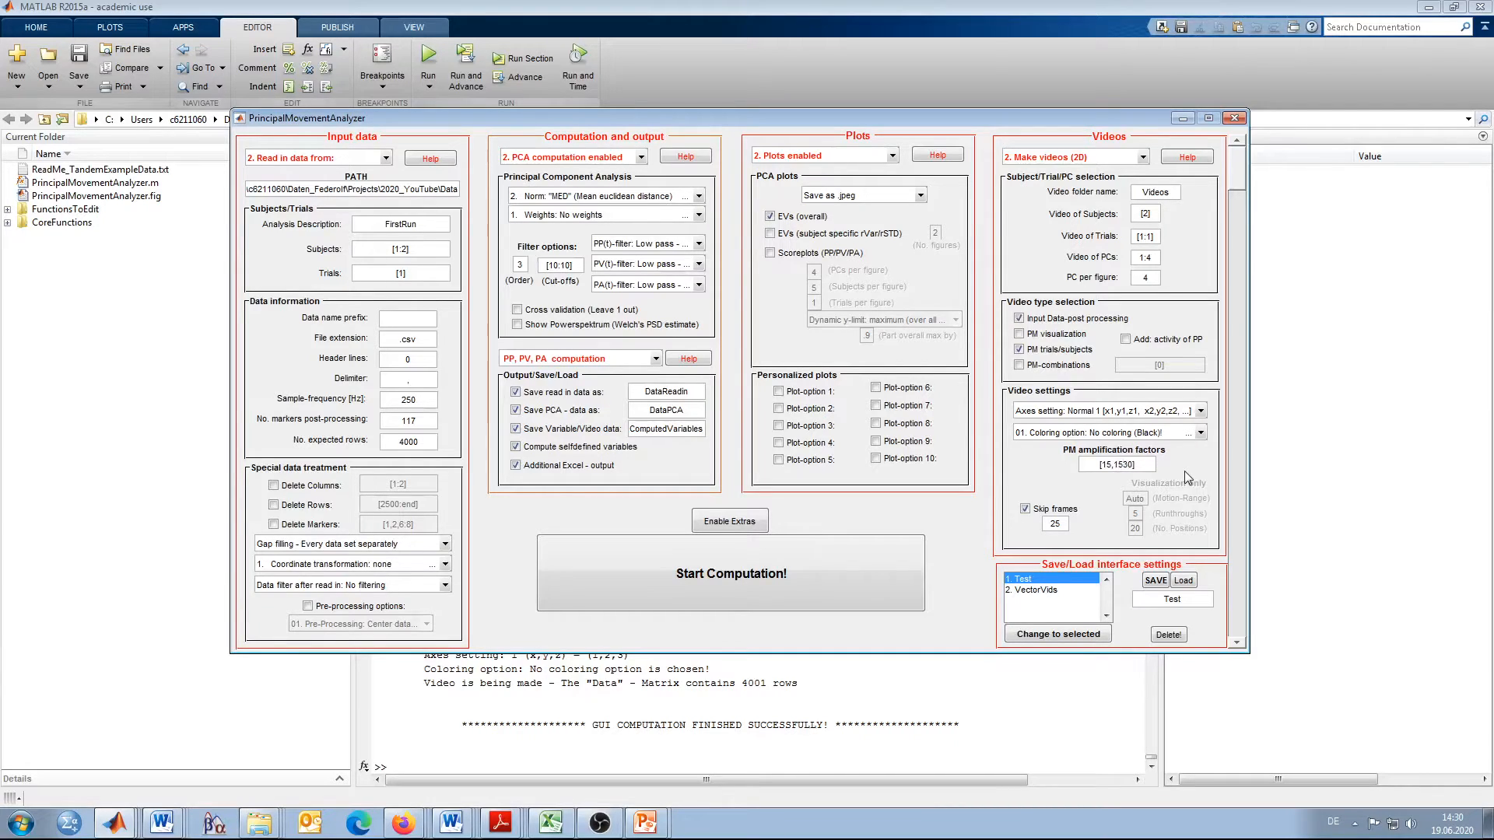
pyautogui.press('Right')
pyautogui.write(',30')
# Step: Save the current interface settings under the name Test, overwriting the existing setting each time
pyautogui.click(1155, 582)
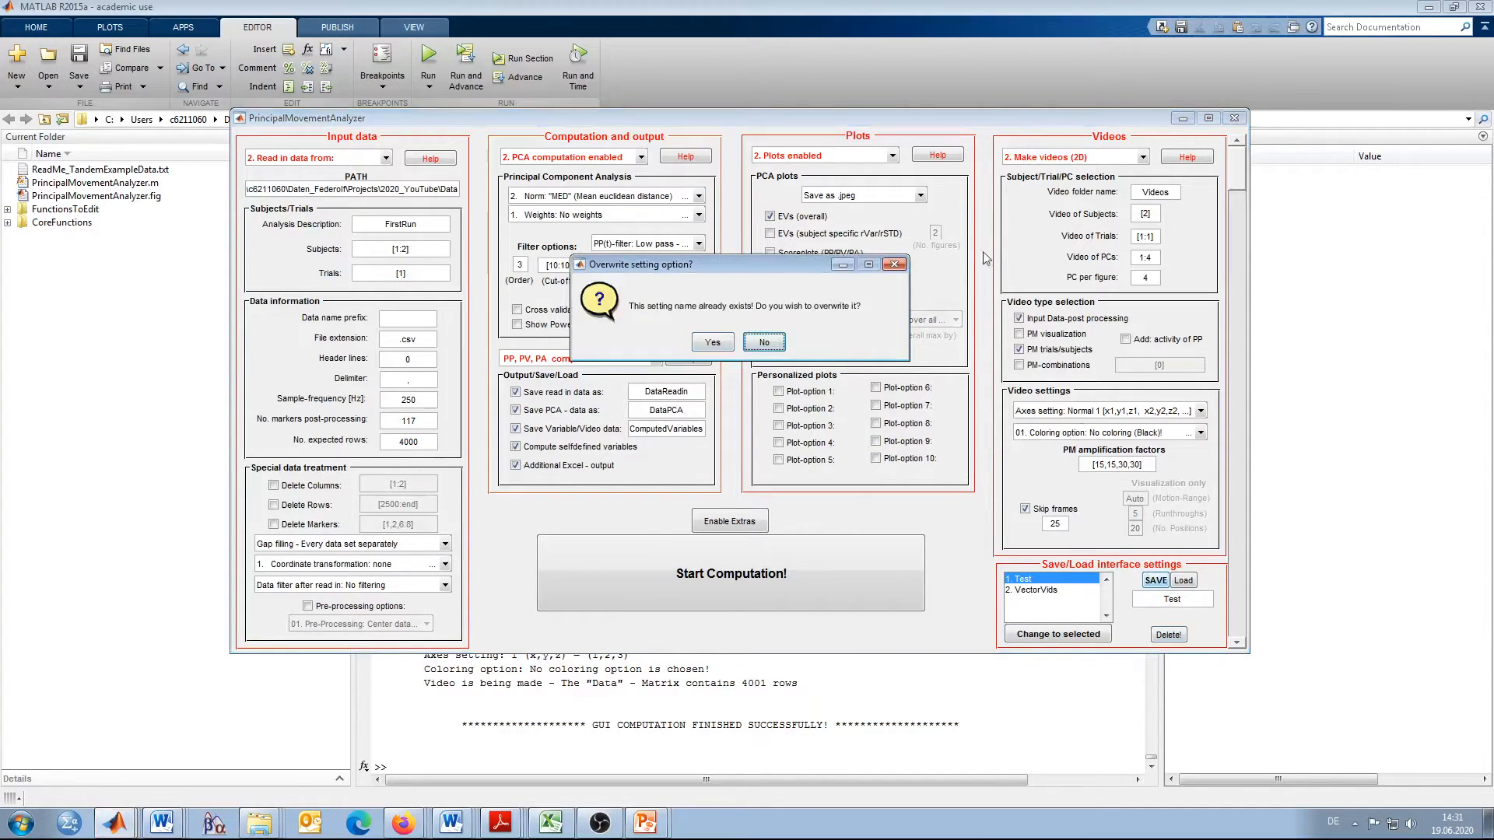
pyautogui.click(712, 343)
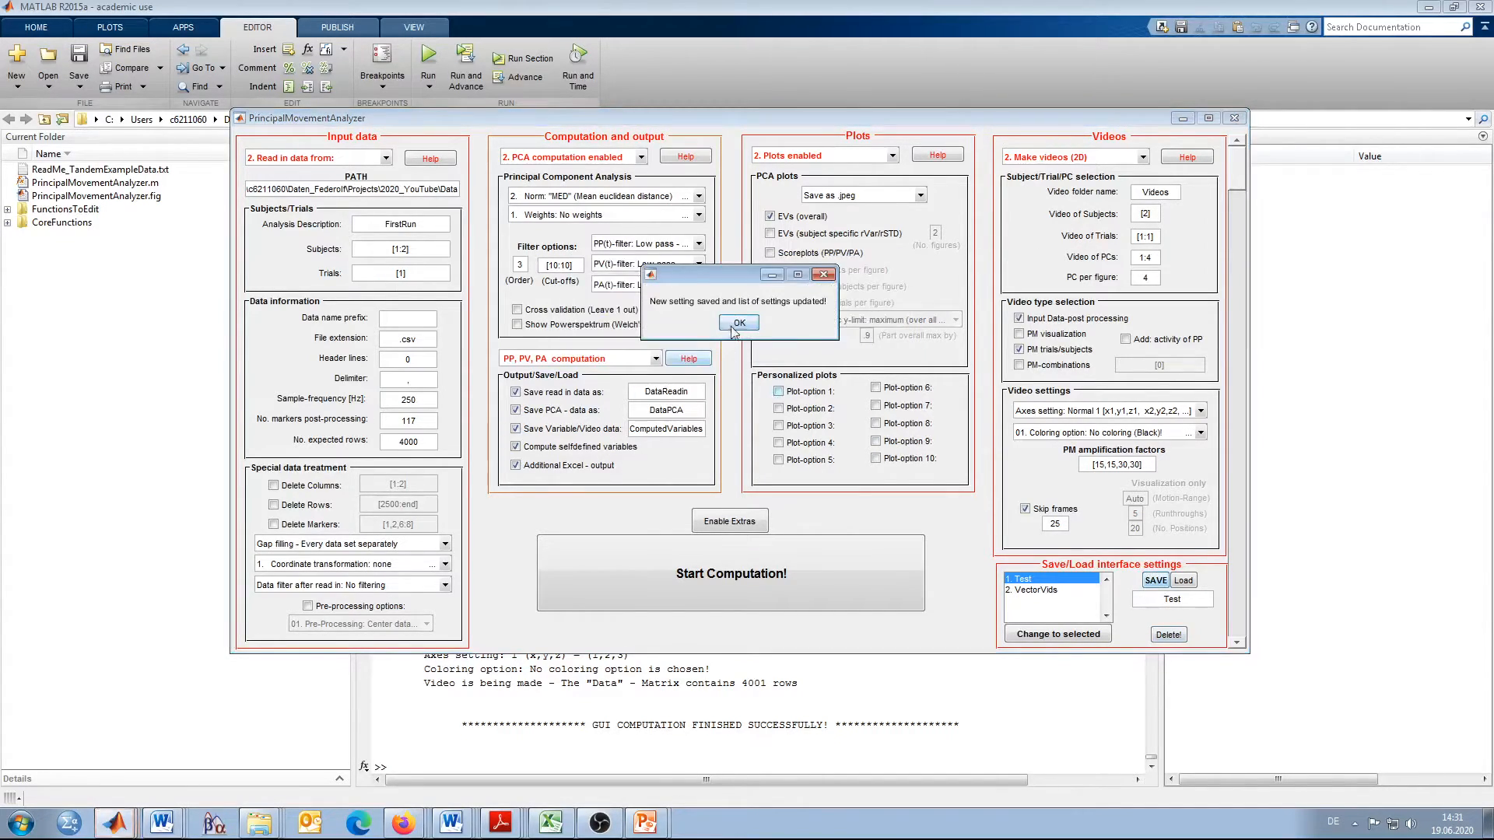
pyautogui.click(736, 326)
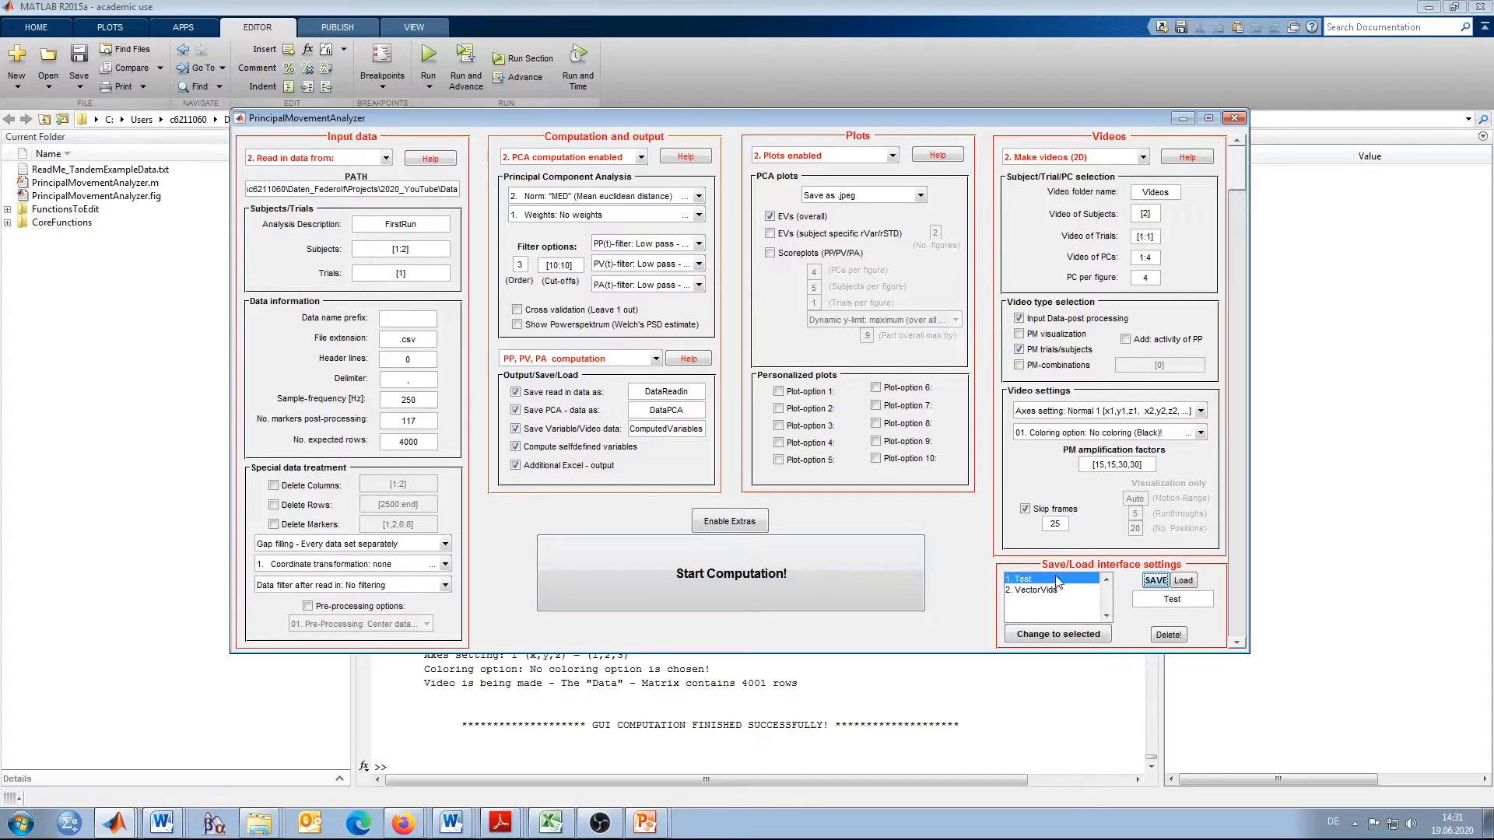
pyautogui.click(1157, 581)
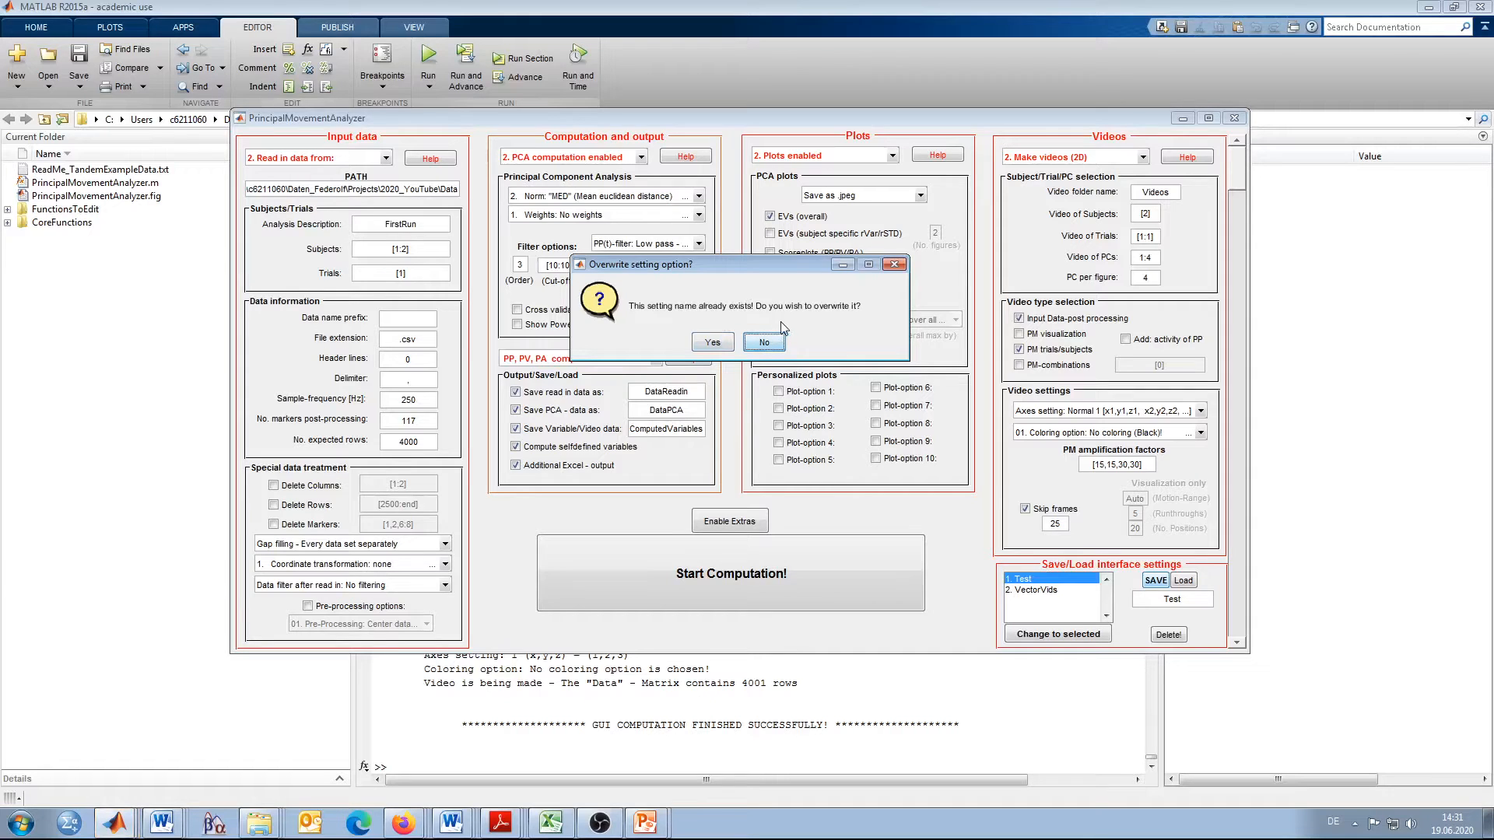
pyautogui.click(728, 343)
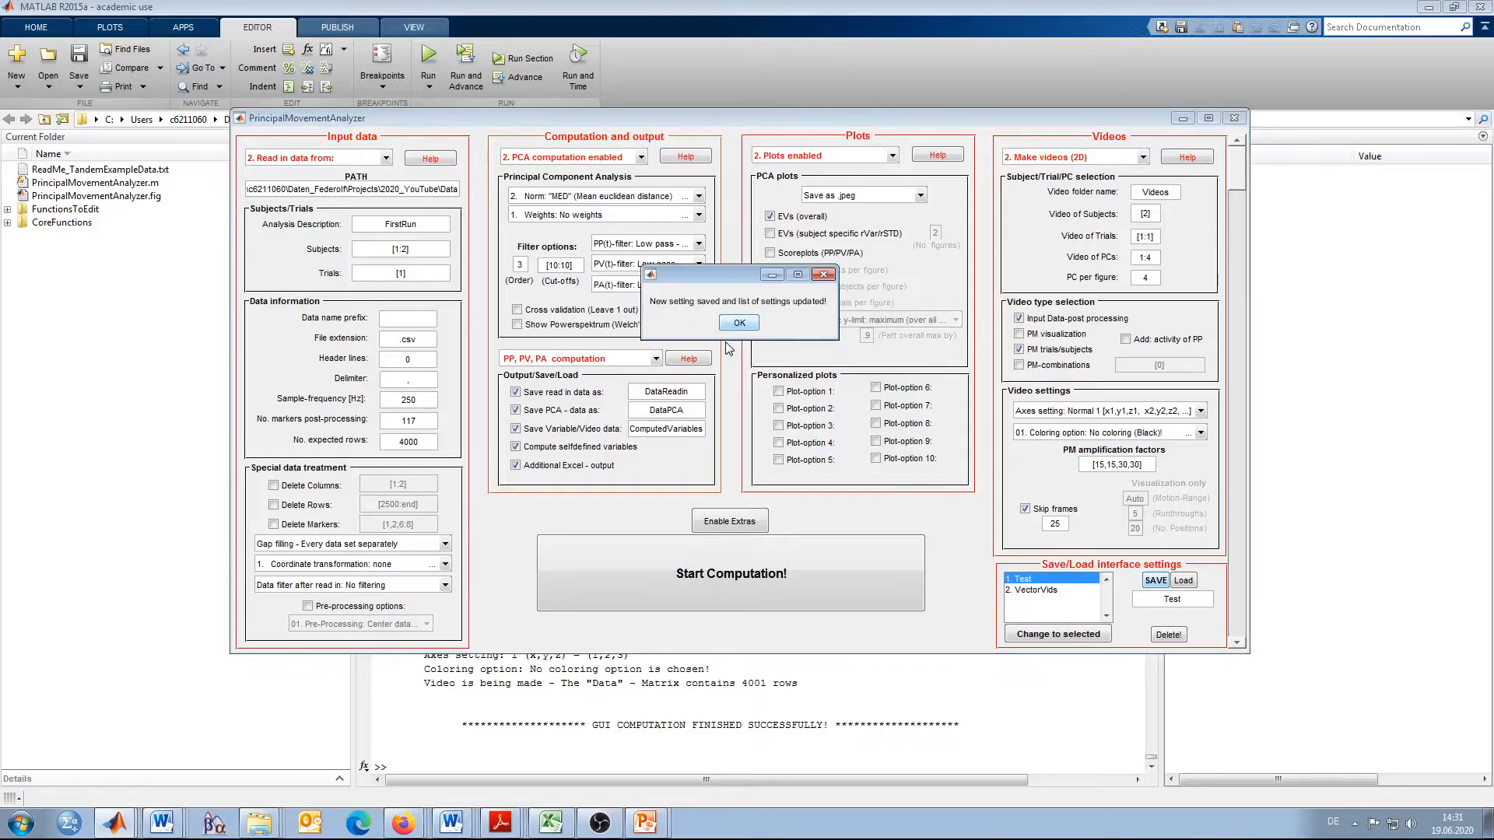
pyautogui.click(741, 329)
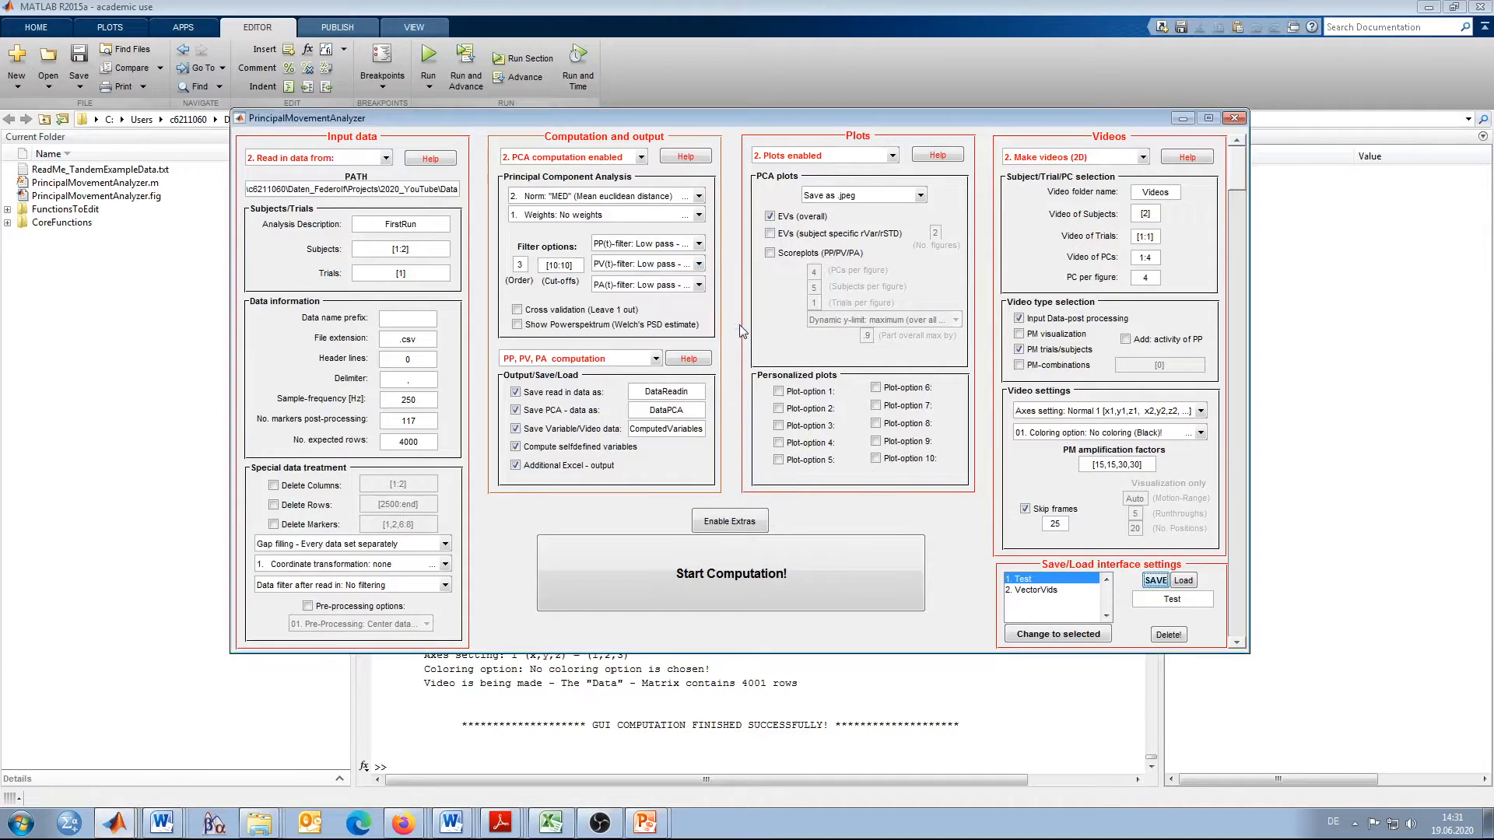
# Step: Run the computation with the current settings and dismiss the messages it produces
pyautogui.click(824, 590)
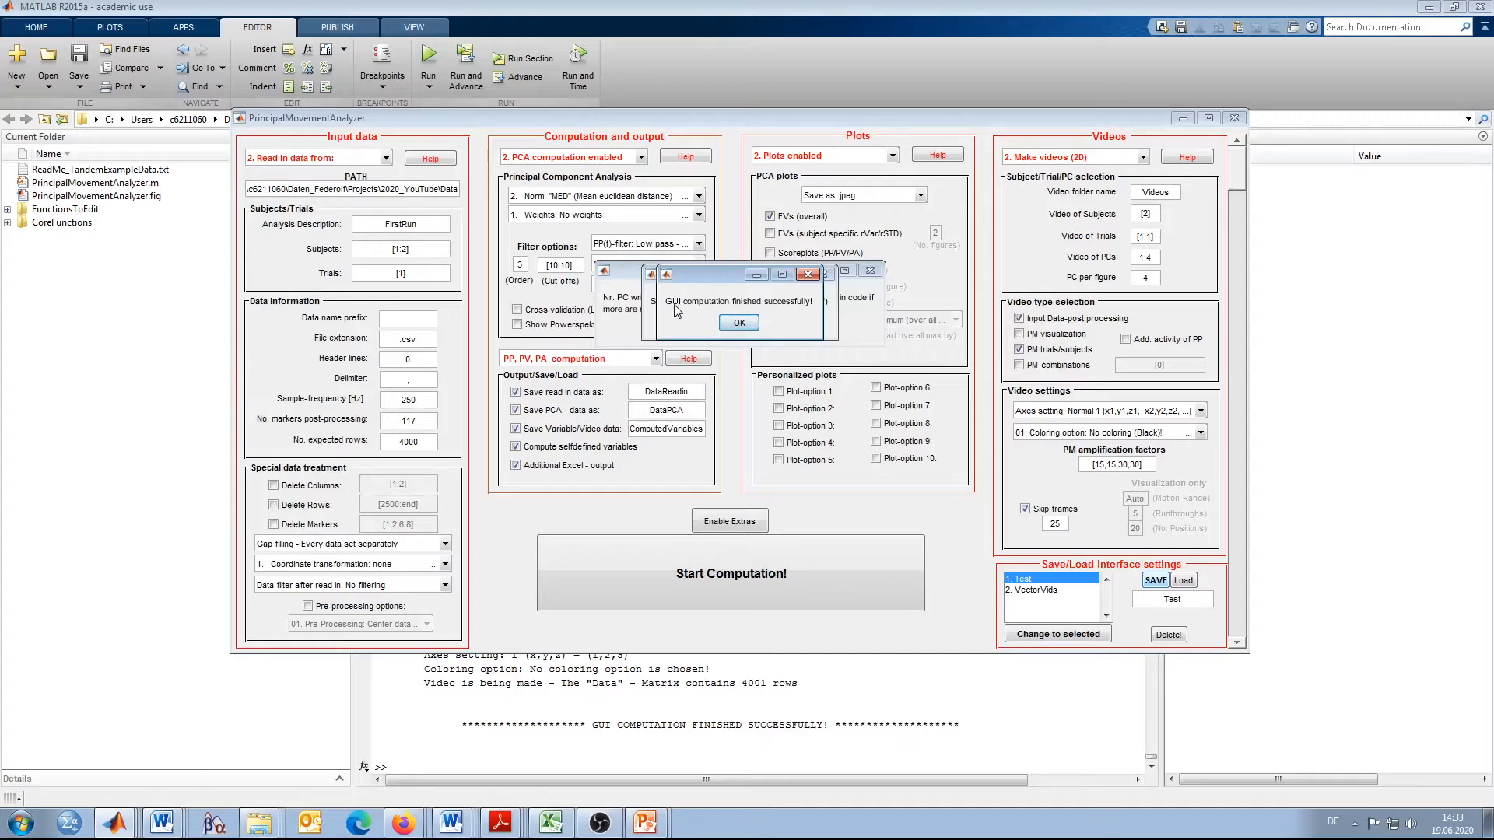
pyautogui.click(740, 324)
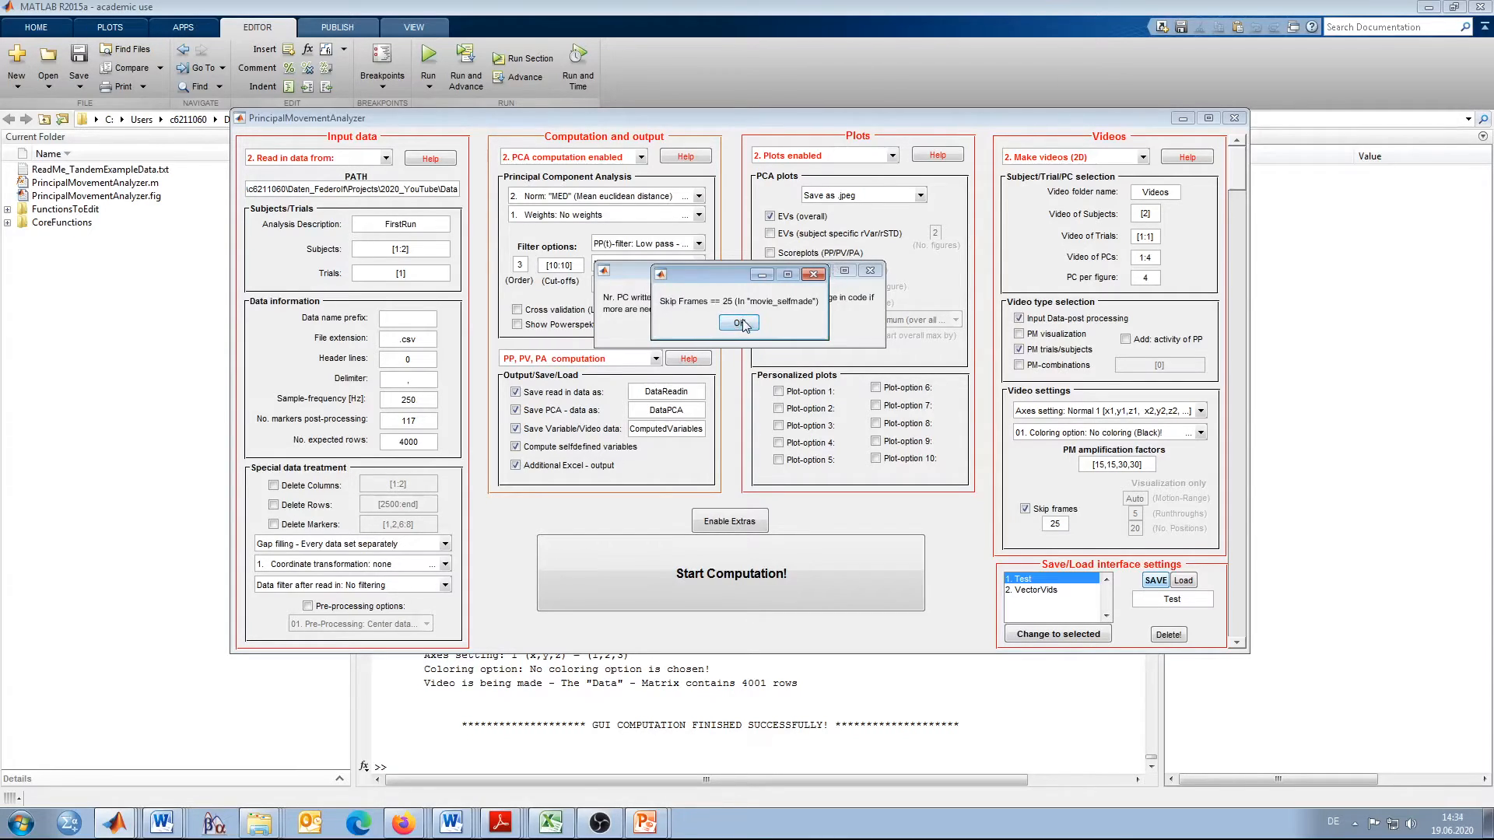
pyautogui.click(740, 324)
pyautogui.click(742, 333)
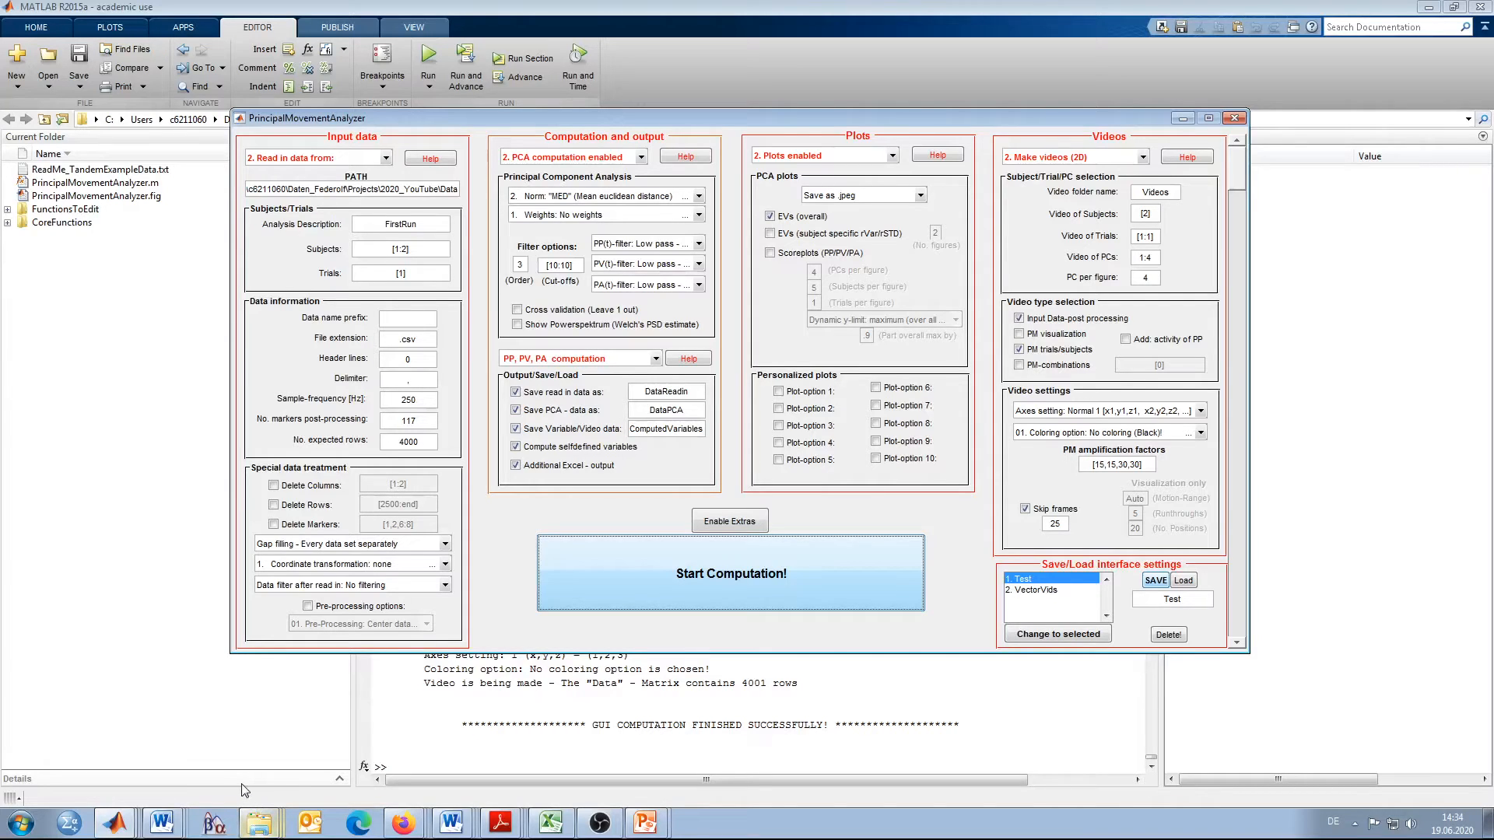
# Step: Switch to Windows Explorer, open the Data folder inside 2020_YouTube and select the PCA - Analysis FirstRun_10CO_20PC folder
pyautogui.click(236, 736)
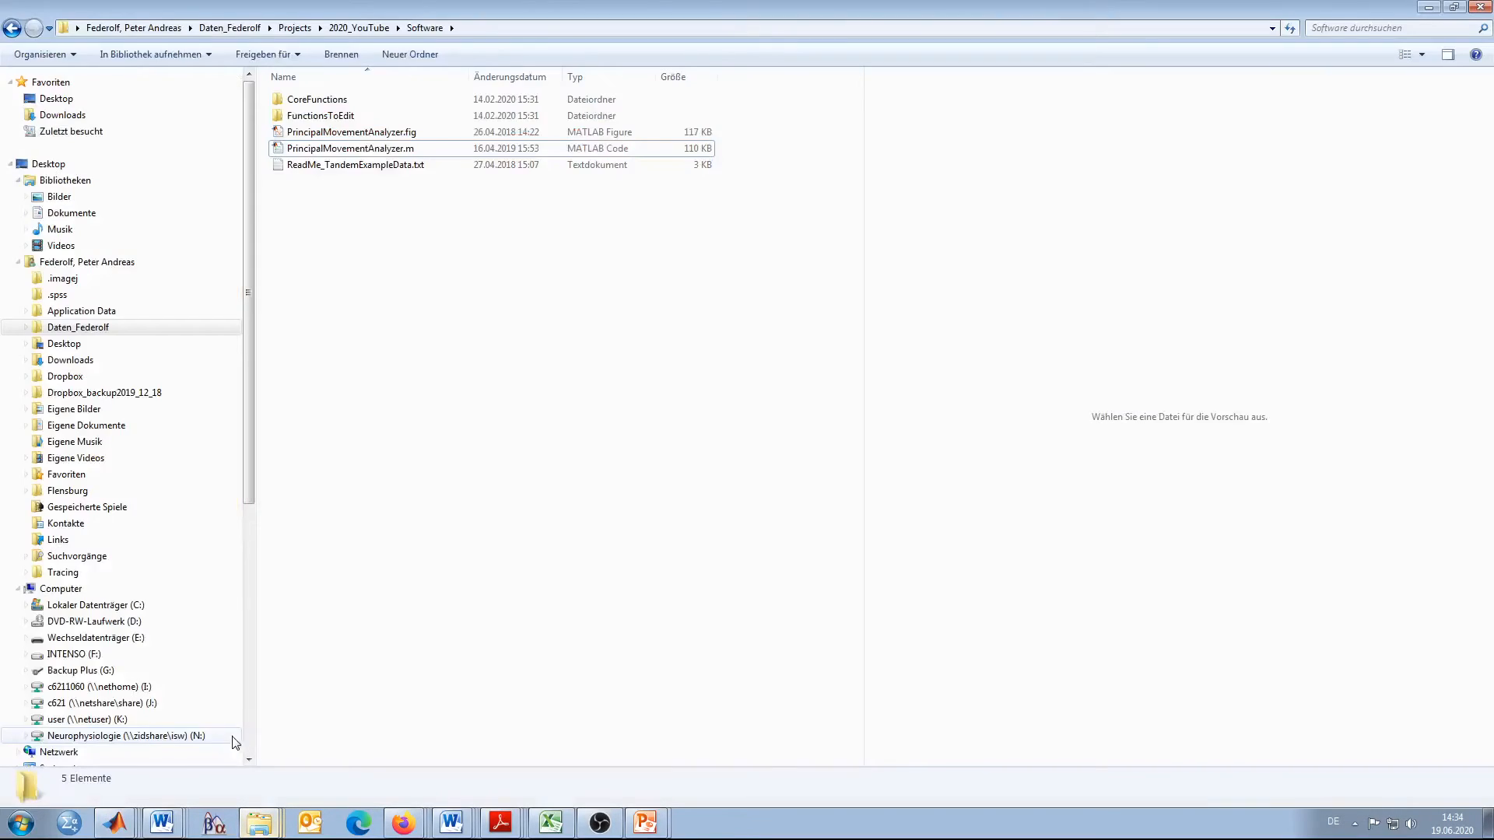
pyautogui.click(336, 30)
pyautogui.doubleClick(299, 99)
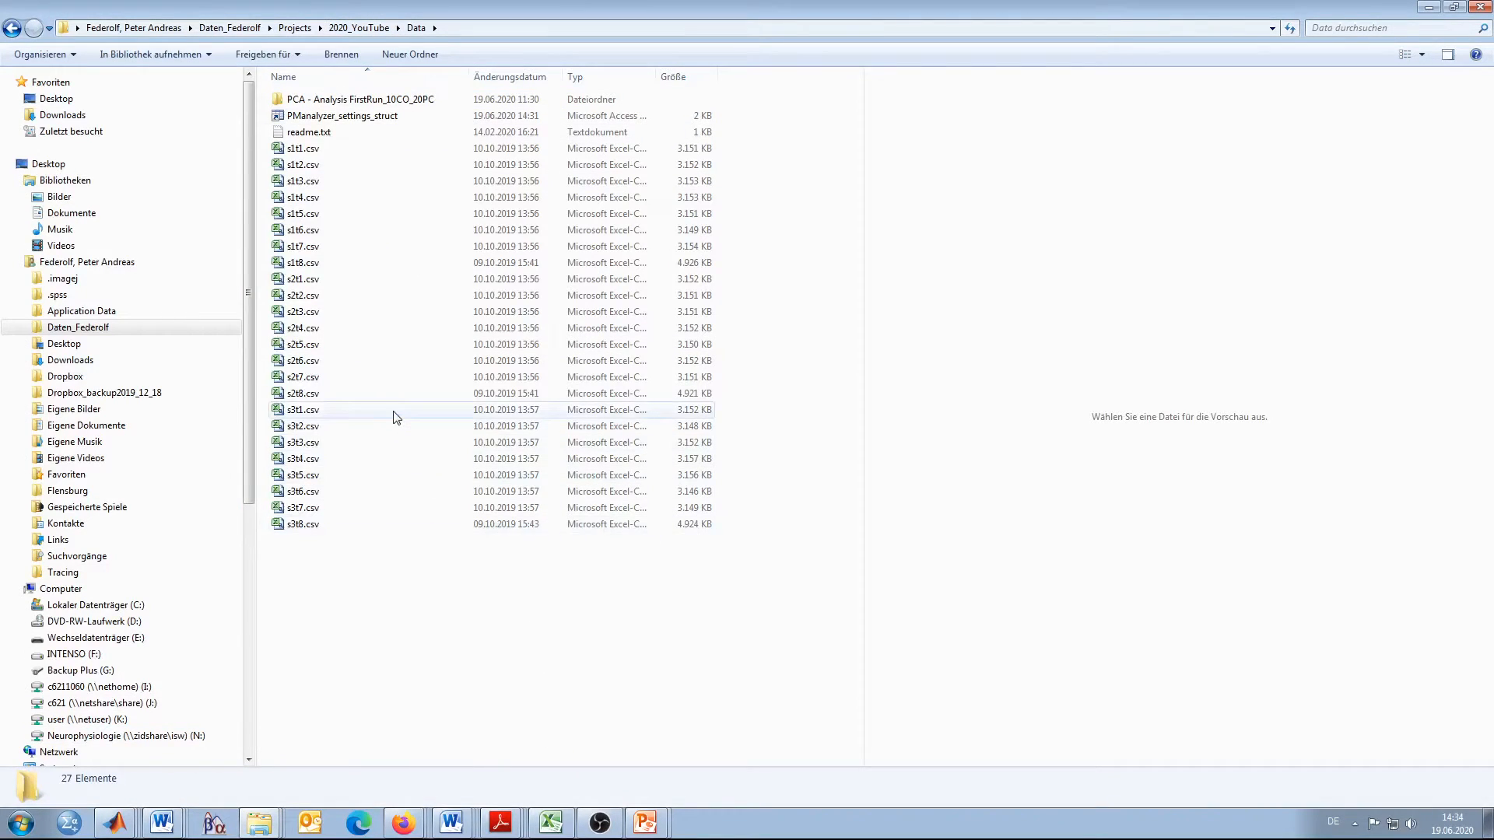
pyautogui.click(351, 101)
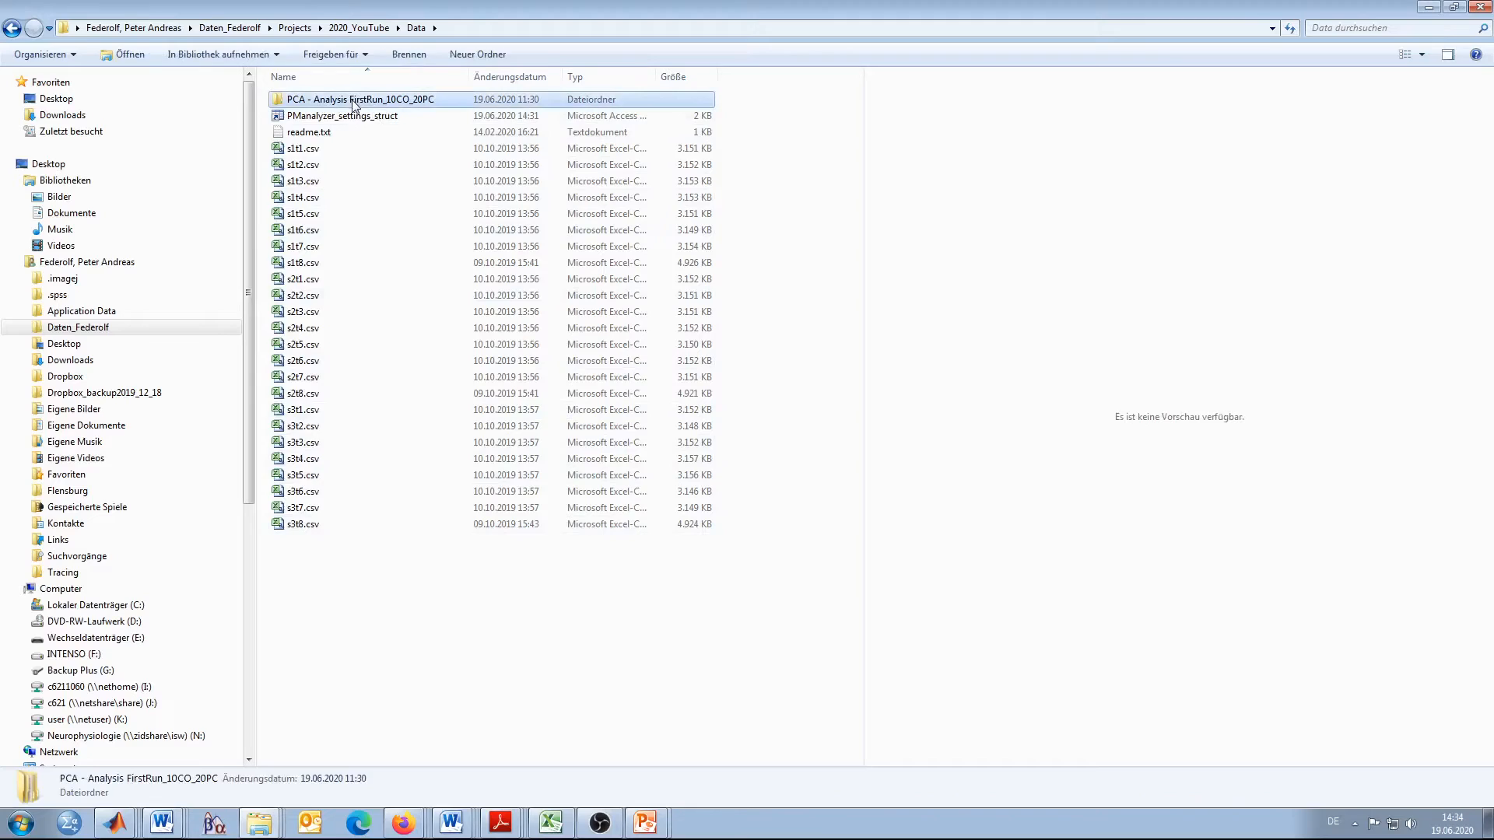
# Step: Open the PCA - Analysis FirstRun_10CO_20PC folder, examine the files in its Computed data subfolder and return to the analysis folder
pyautogui.doubleClick(414, 105)
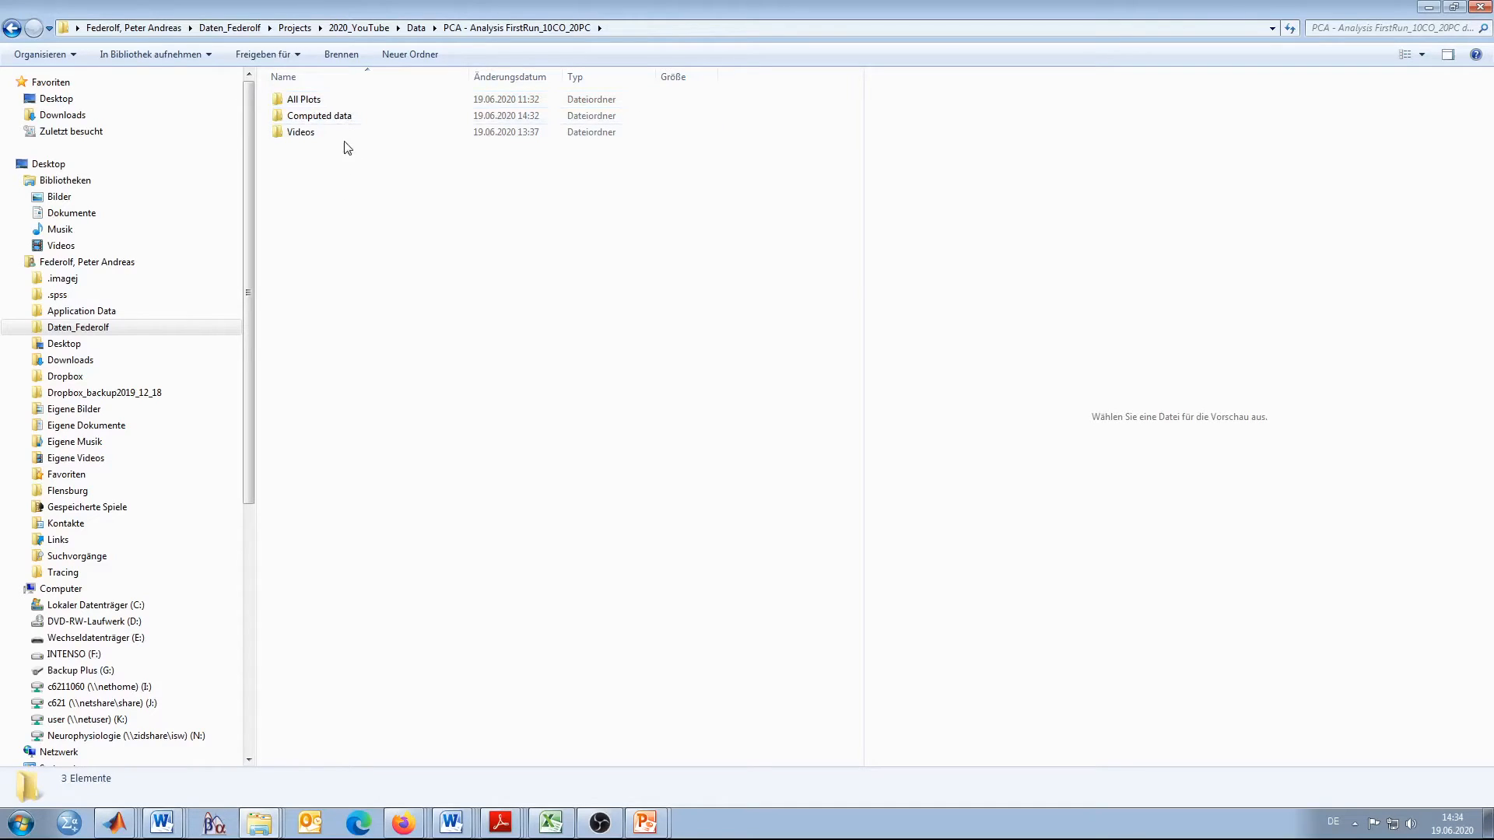
pyautogui.doubleClick(345, 121)
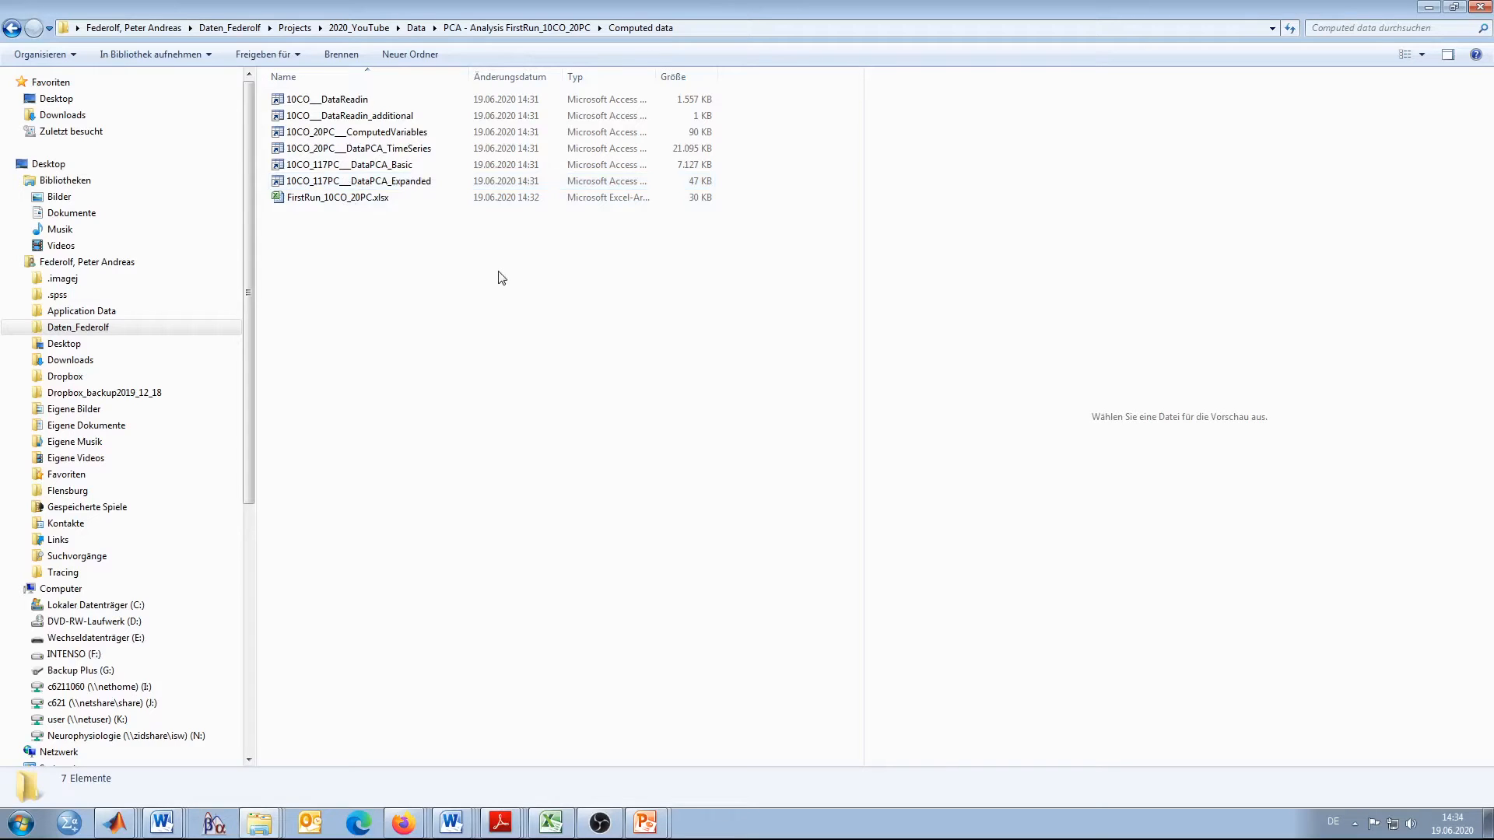
pyautogui.click(543, 30)
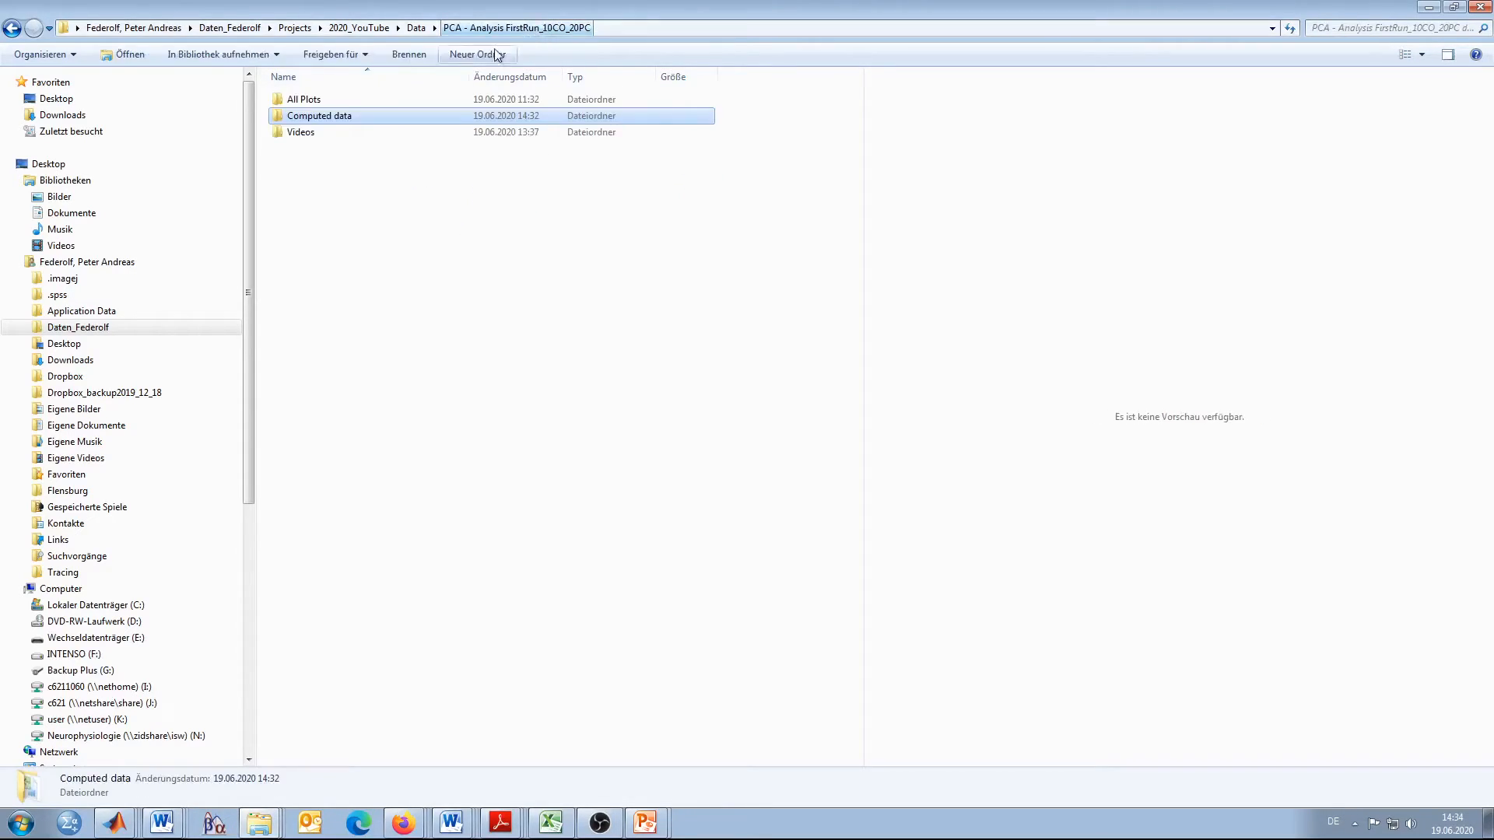
# Step: Open the All Plots folder, look into its Scoreplots (PP, PV, PA) subfolder and return to All Plots
pyautogui.doubleClick(314, 106)
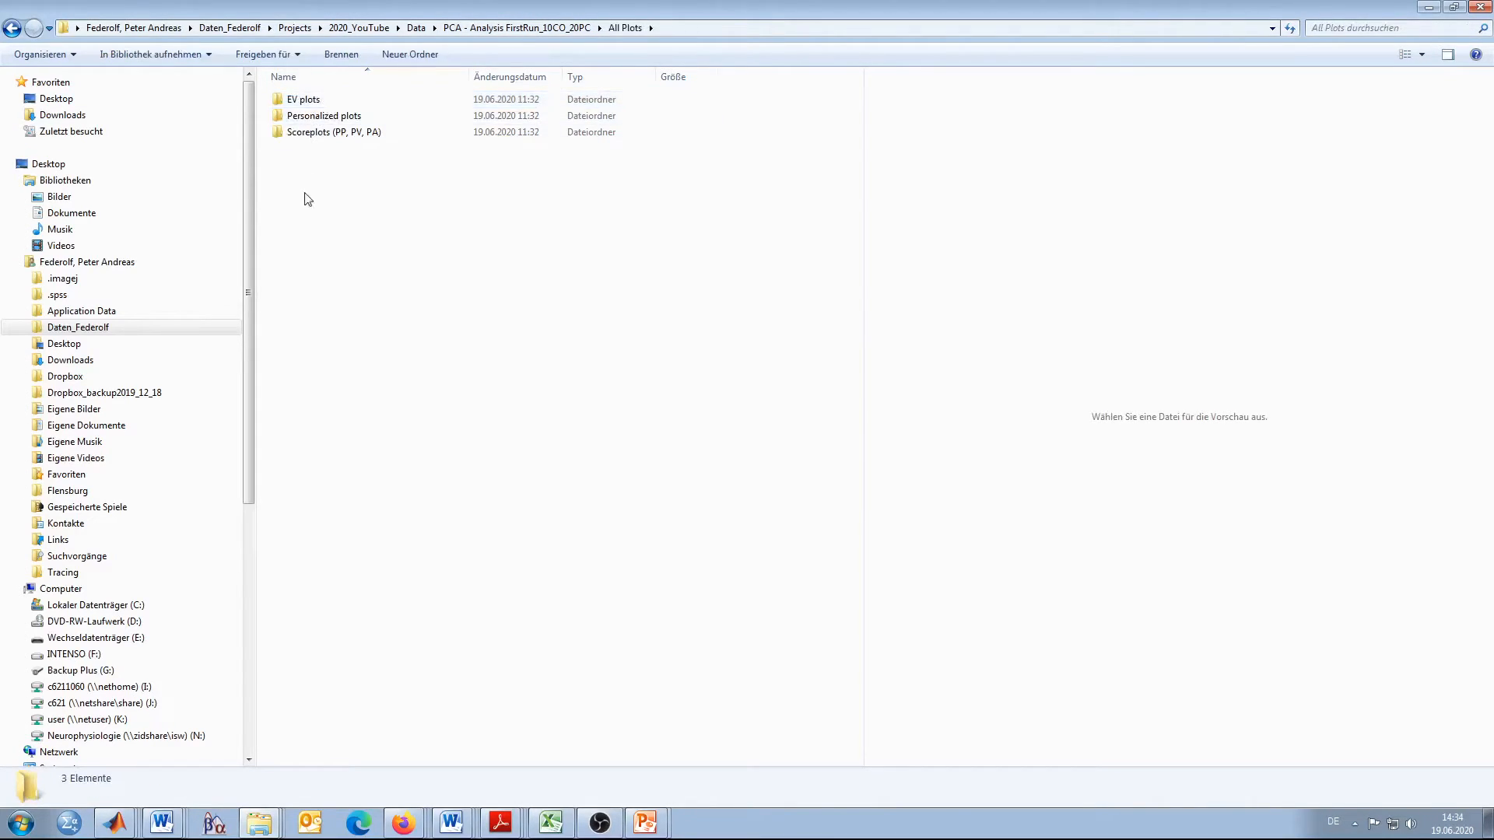
pyautogui.doubleClick(335, 134)
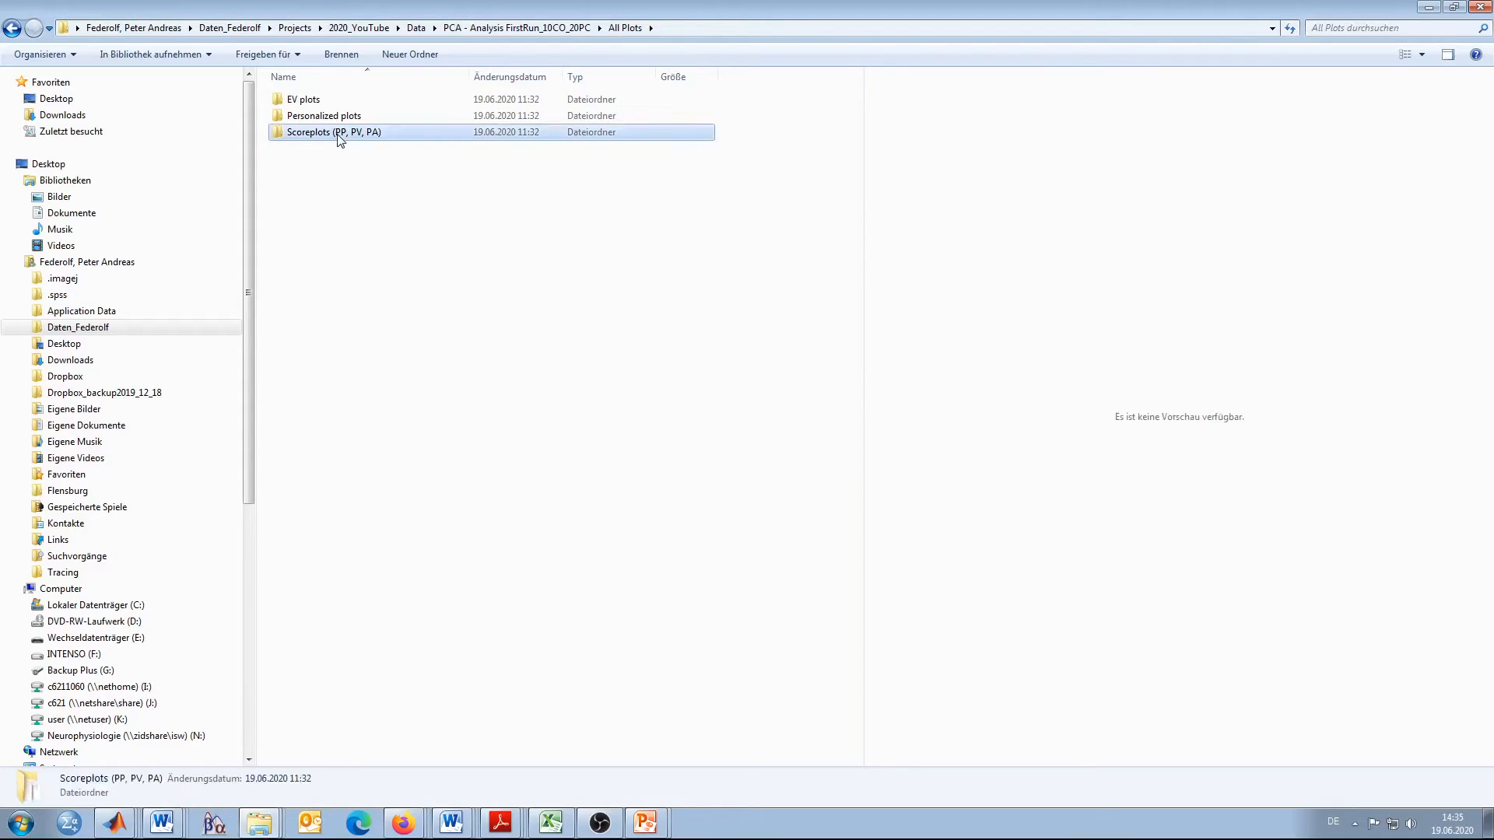
pyautogui.click(626, 28)
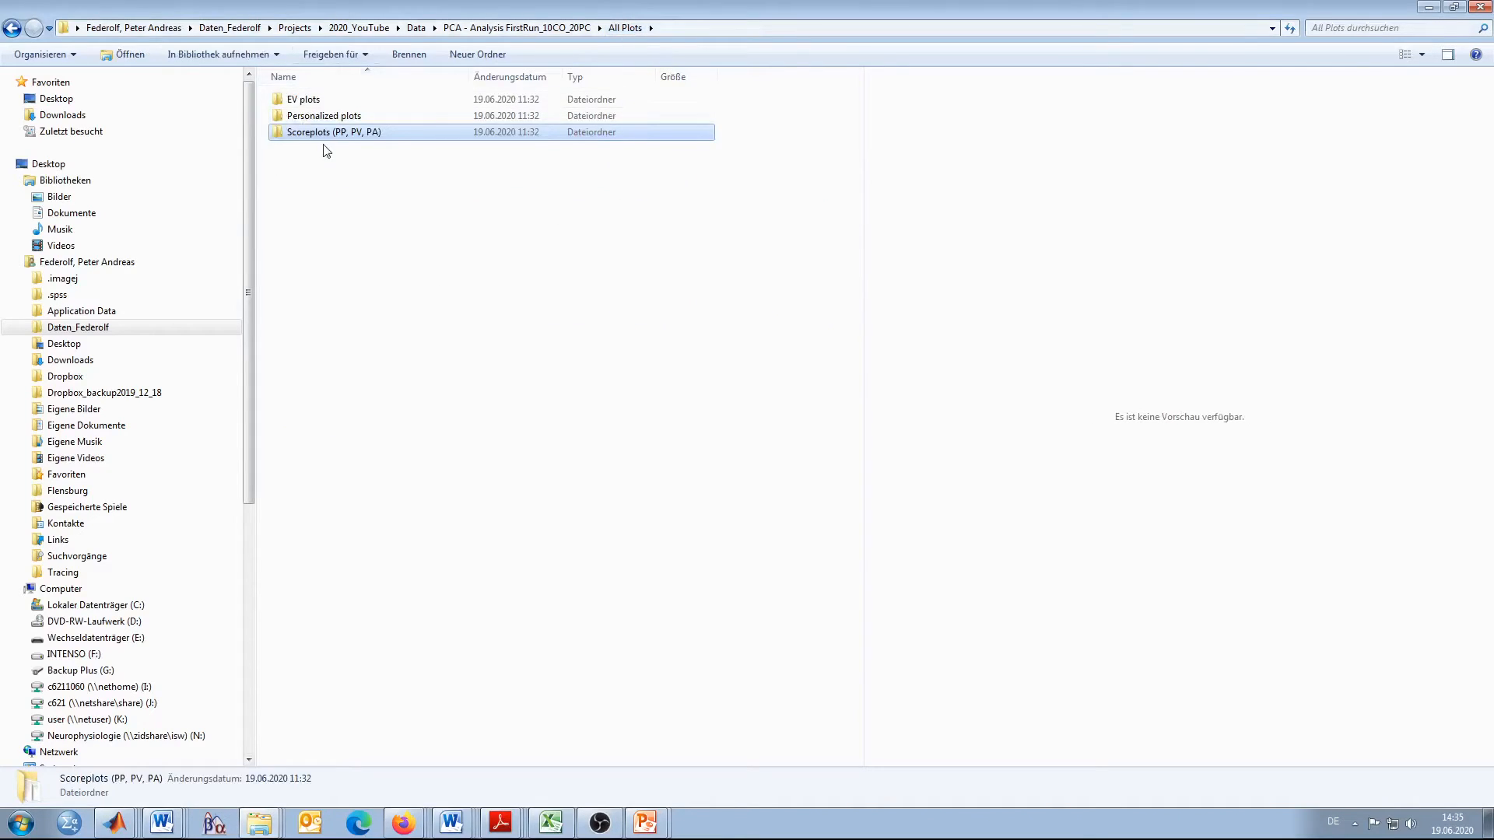
# Step: Open the EV plots folder and preview the STD, VAR and cumulative eigenvalue plots of FirstRun_10CO_20PC
pyautogui.doubleClick(315, 101)
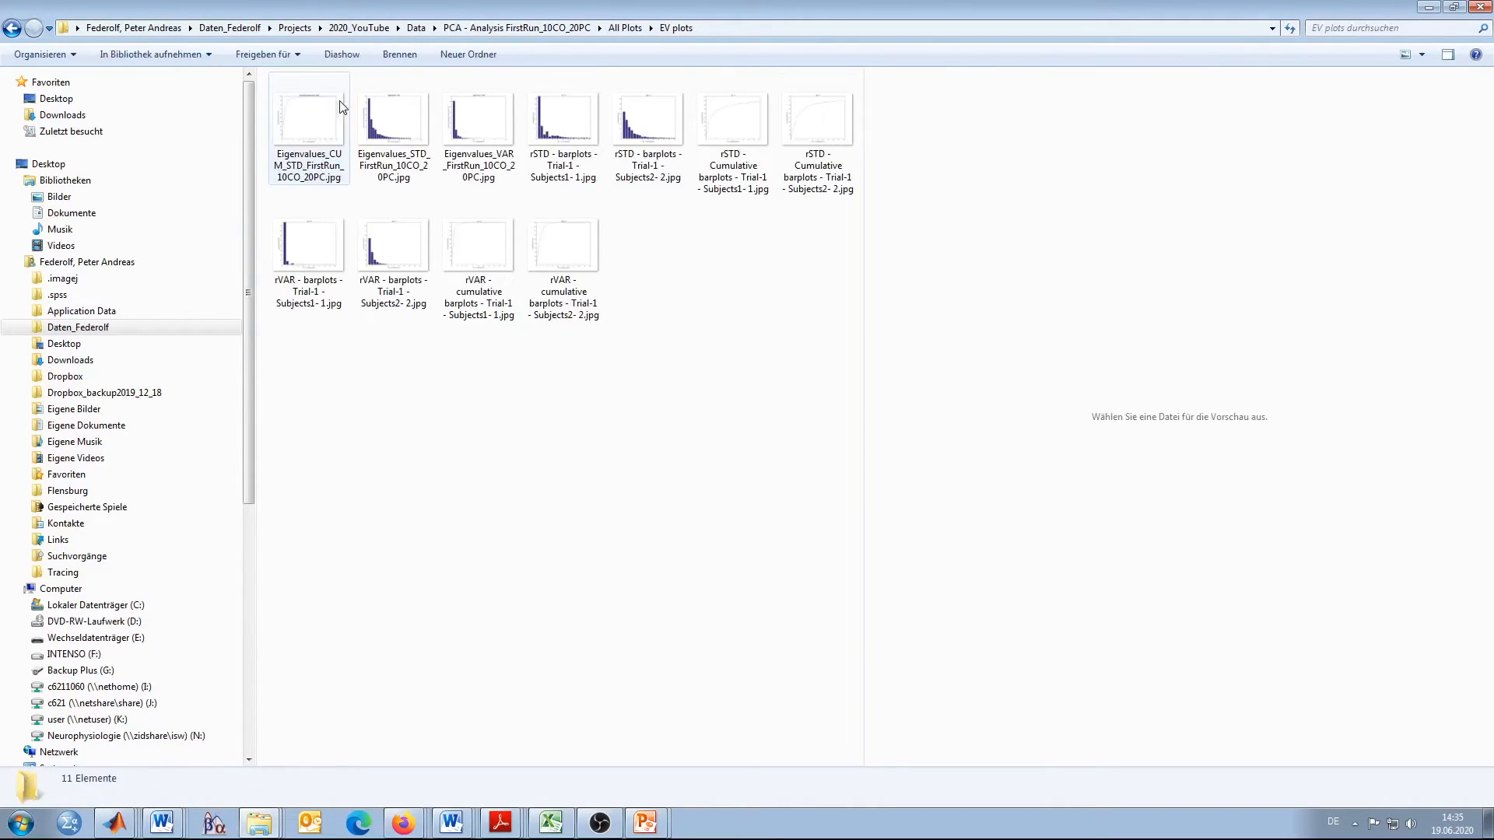
pyautogui.click(396, 128)
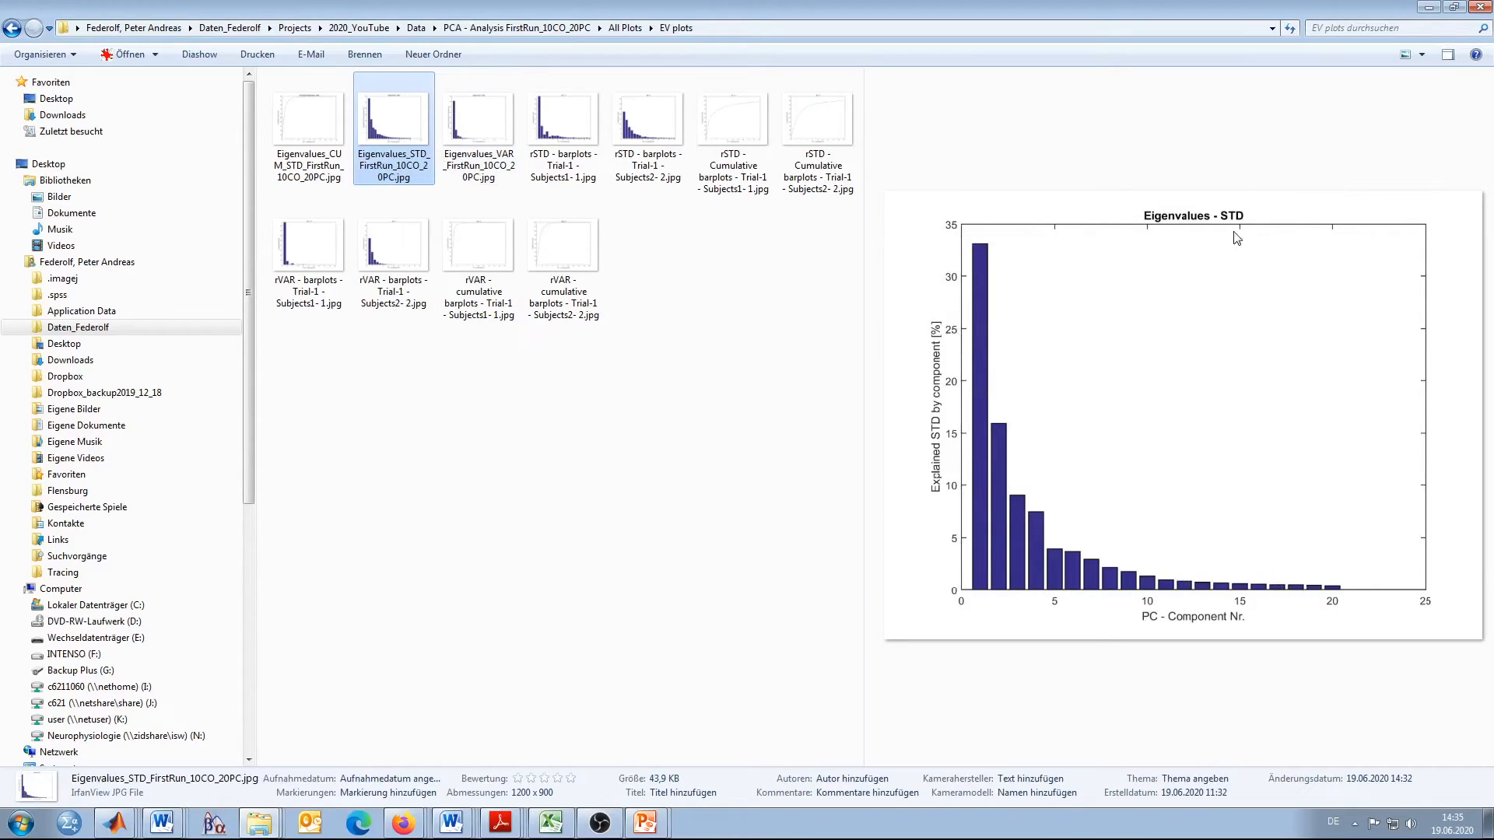
pyautogui.click(467, 114)
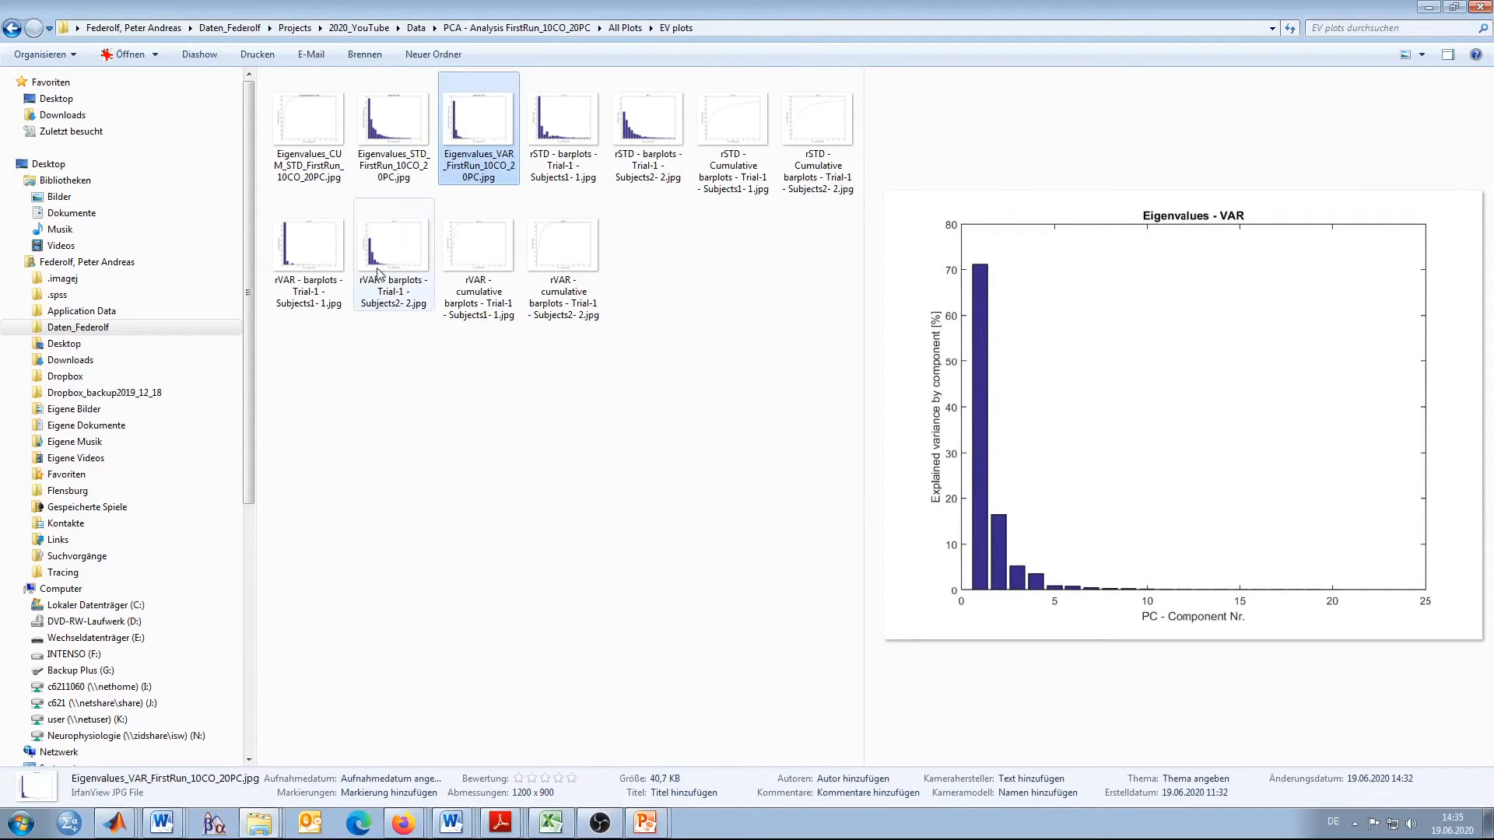
pyautogui.click(311, 136)
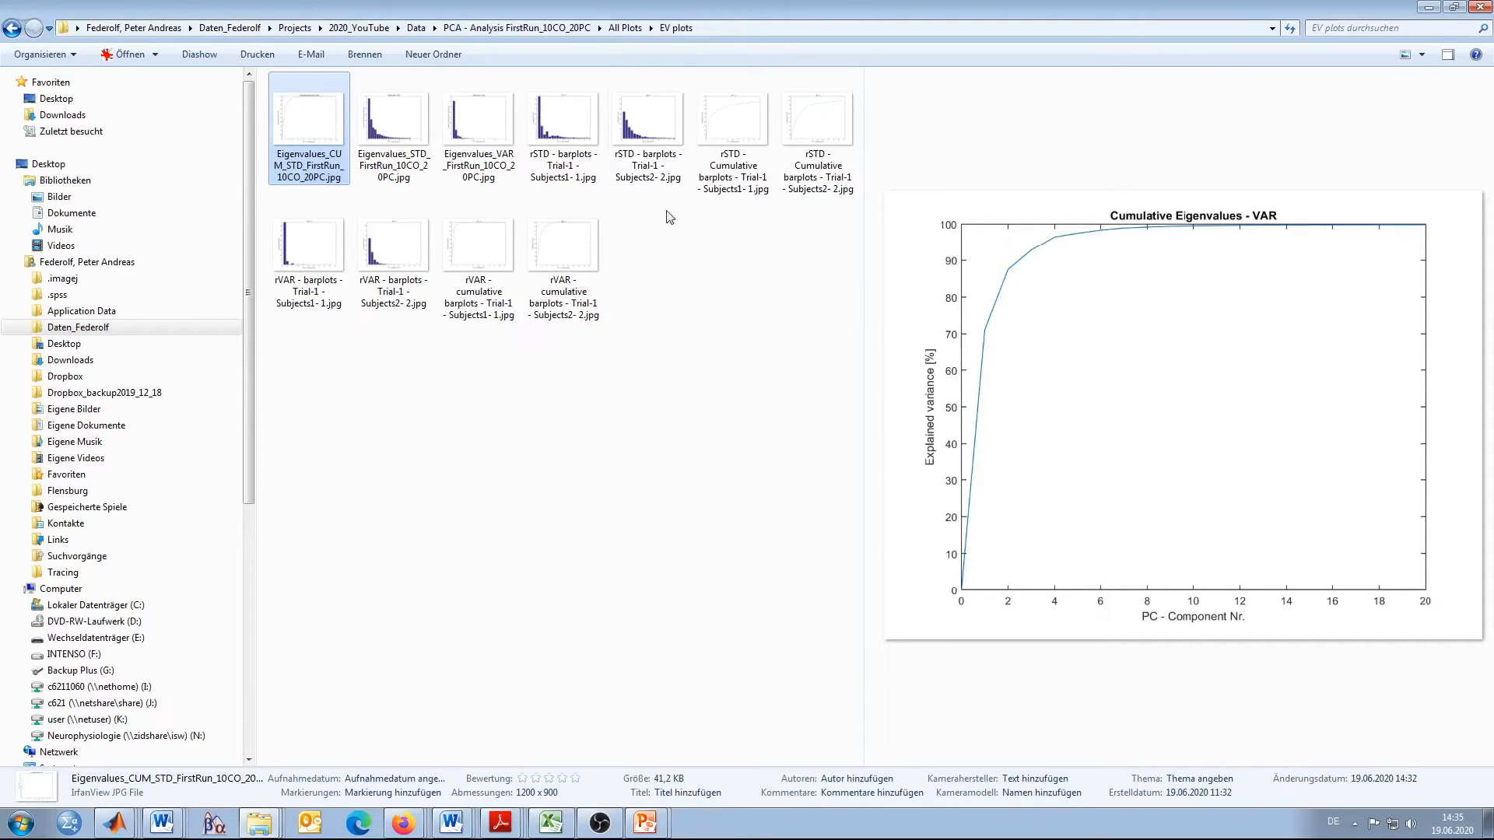
# Step: Open the Original motion folder inside the analysis's Videos folder and play OM Subject 1 - Trial 1.avi in the preview, dismissing Windows Media Player's setup
pyautogui.click(625, 27)
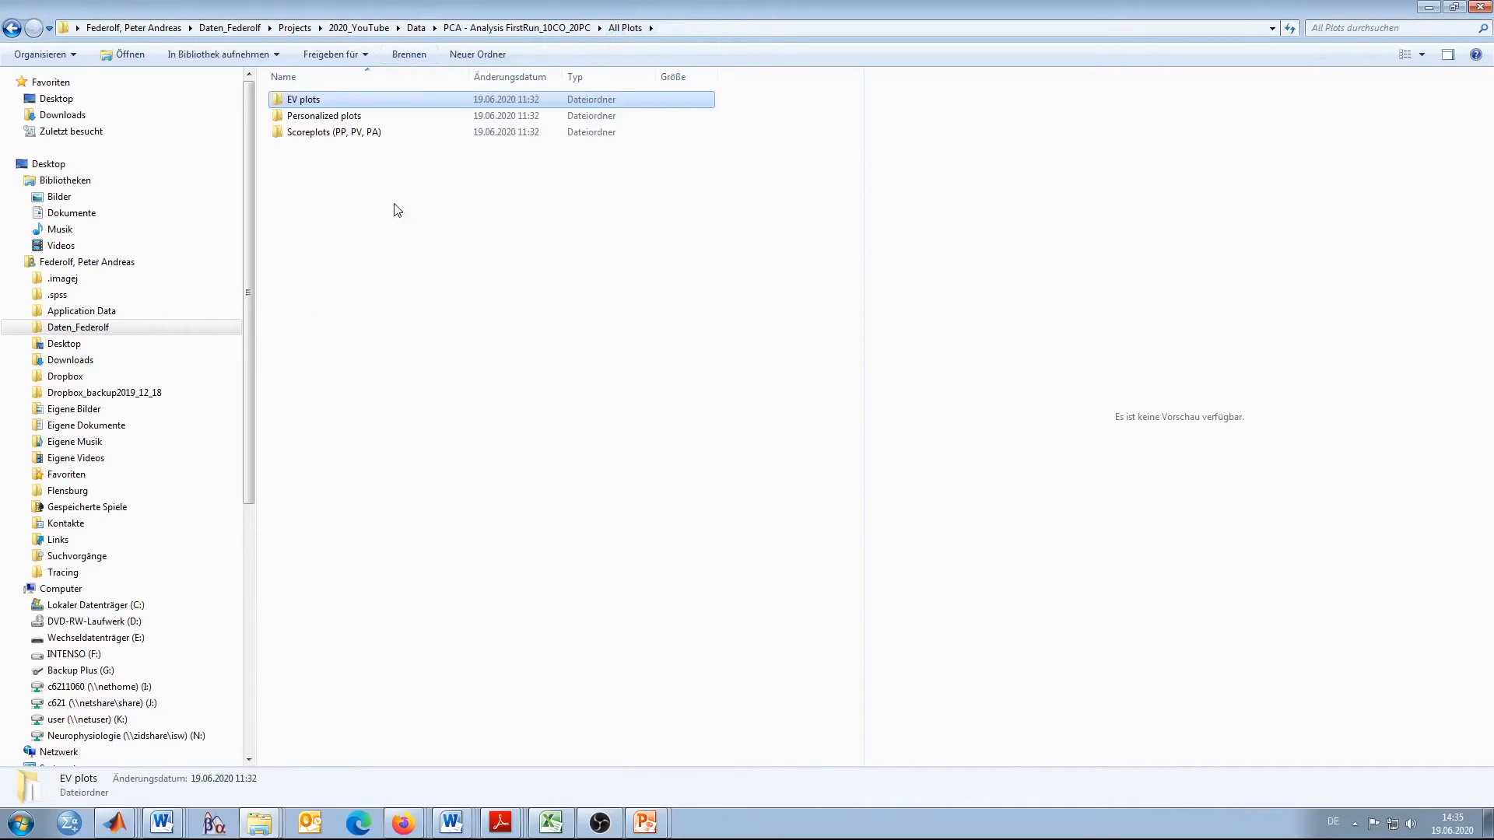
pyautogui.click(539, 27)
pyautogui.doubleClick(322, 135)
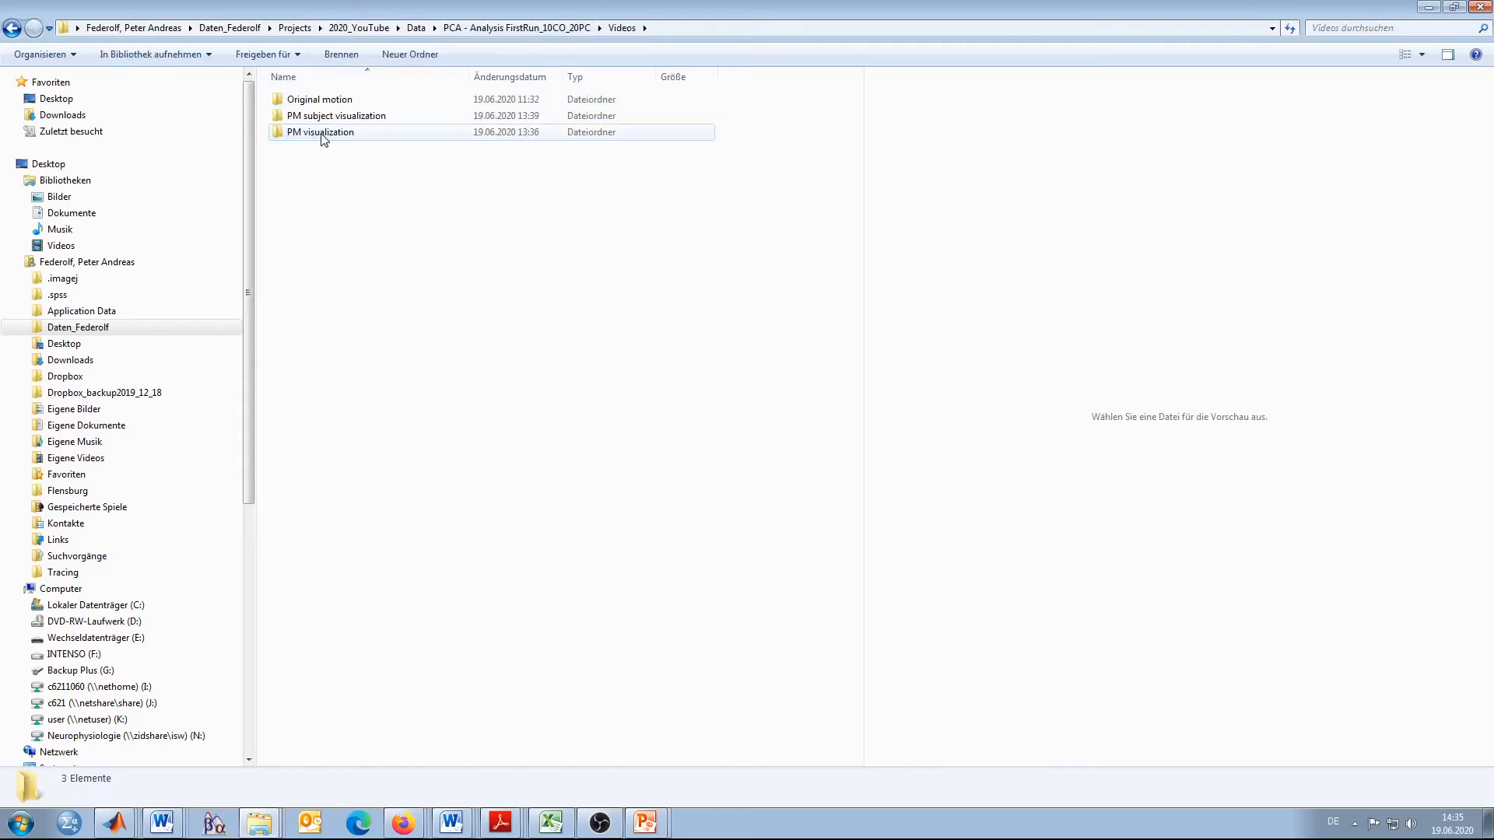
pyautogui.doubleClick(354, 99)
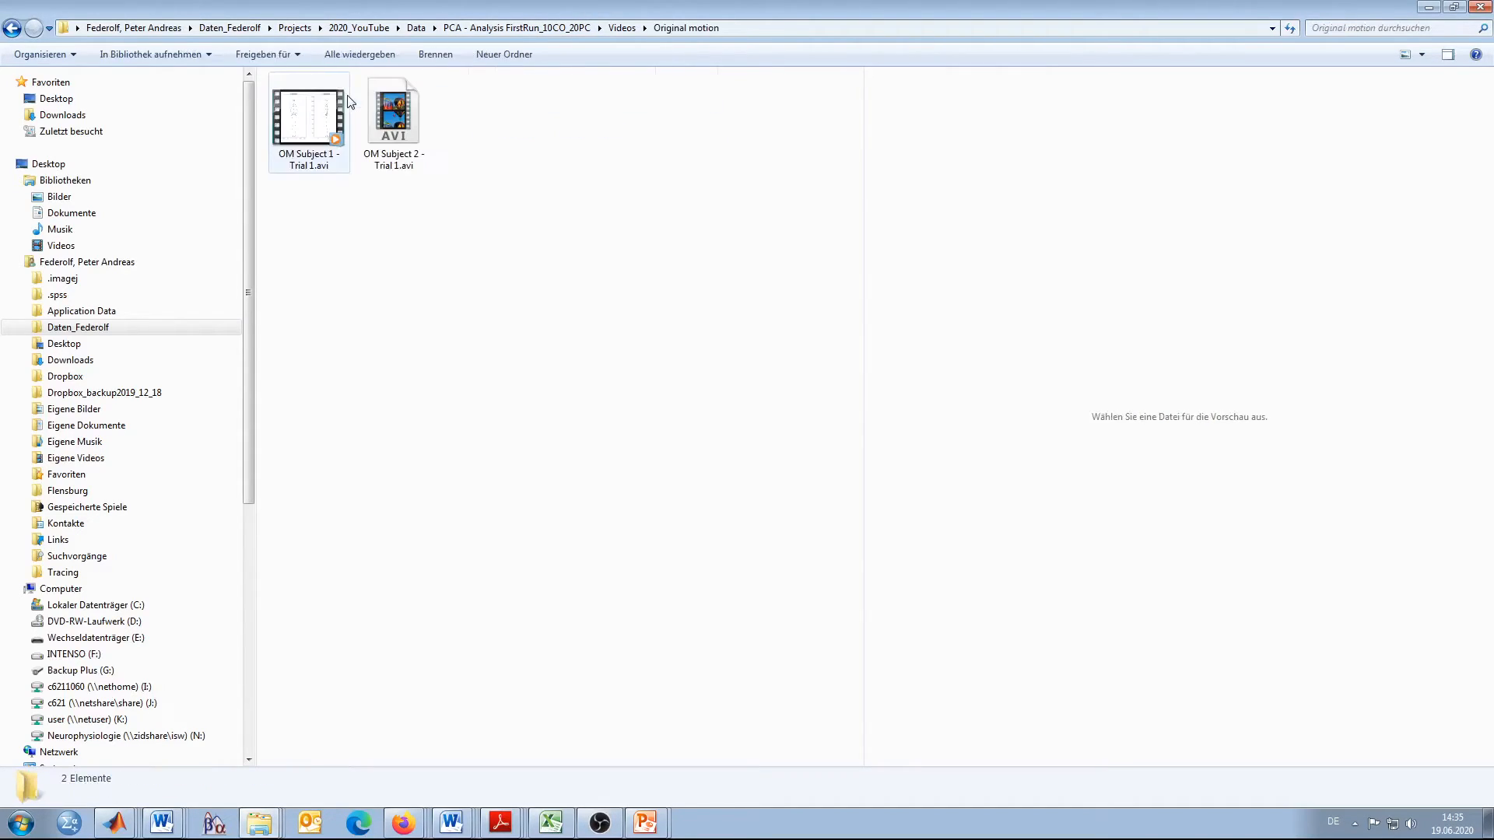
pyautogui.doubleClick(315, 121)
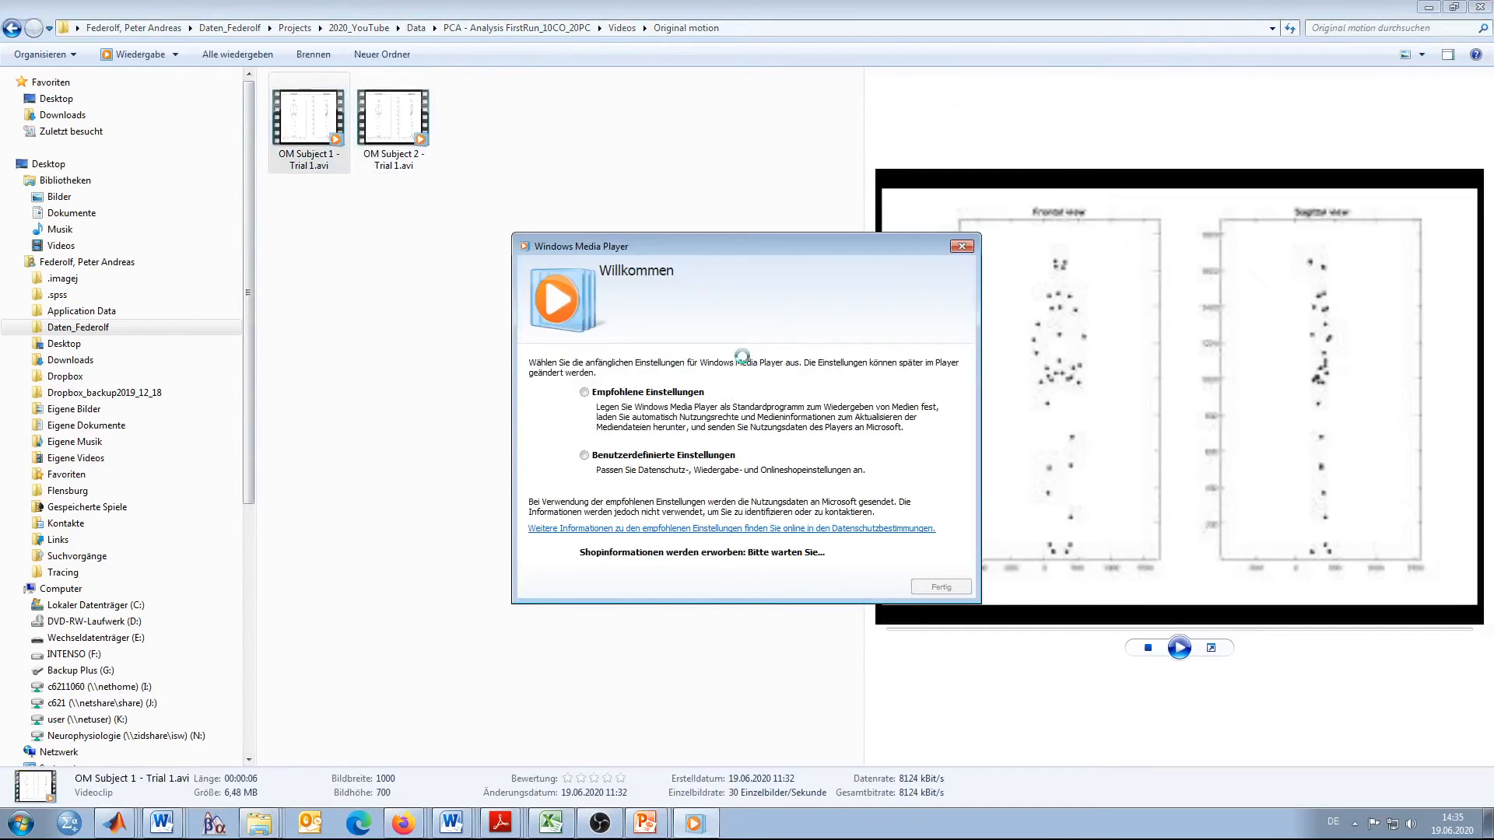
pyautogui.click(961, 246)
pyautogui.click(1179, 649)
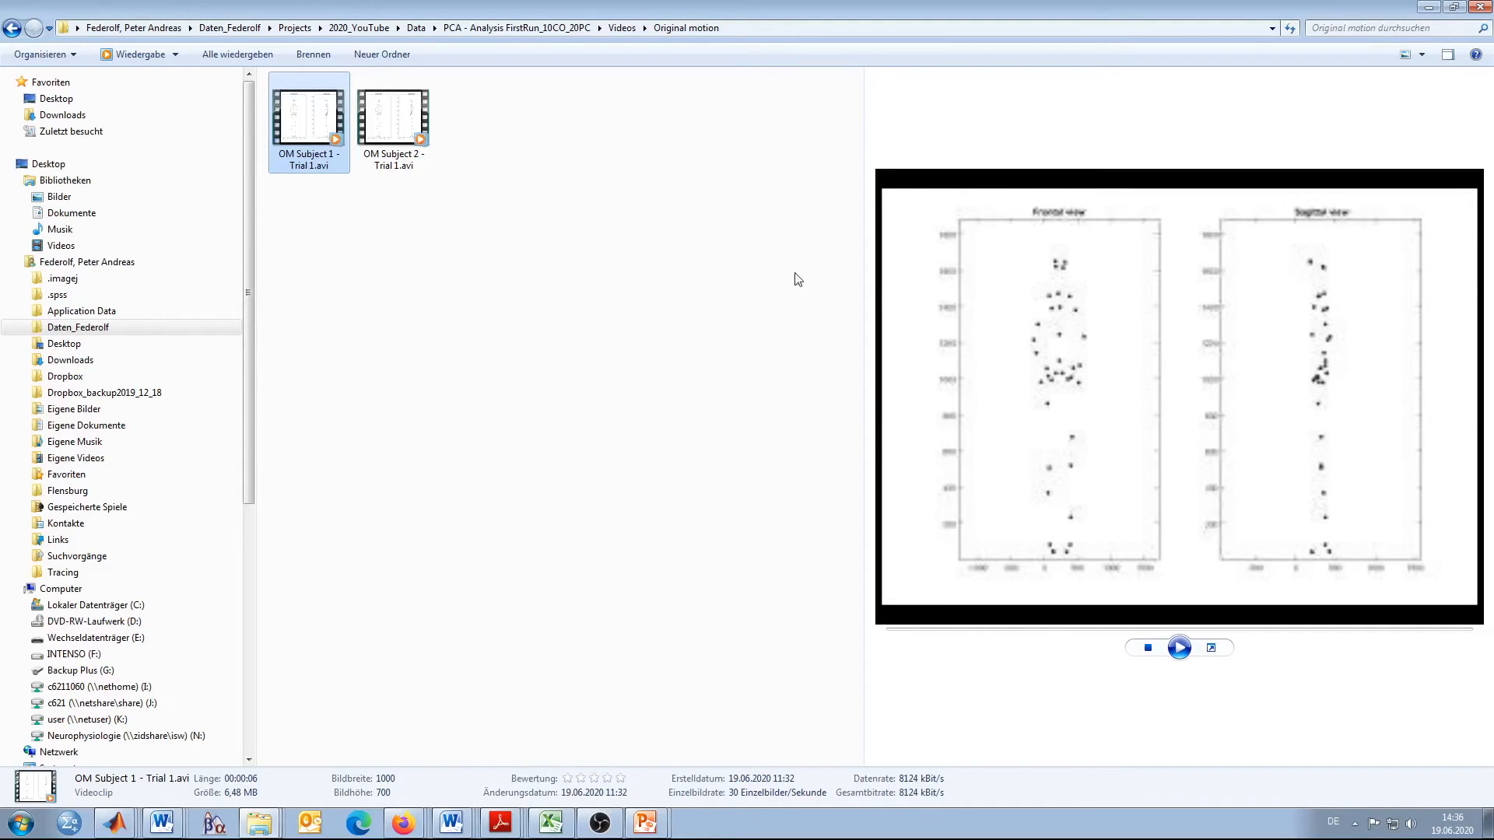
# Step: Return to Videos, open the PM subject visualization folder and play the AmpFak1_10 video of Subject 2 in the preview
pyautogui.click(621, 28)
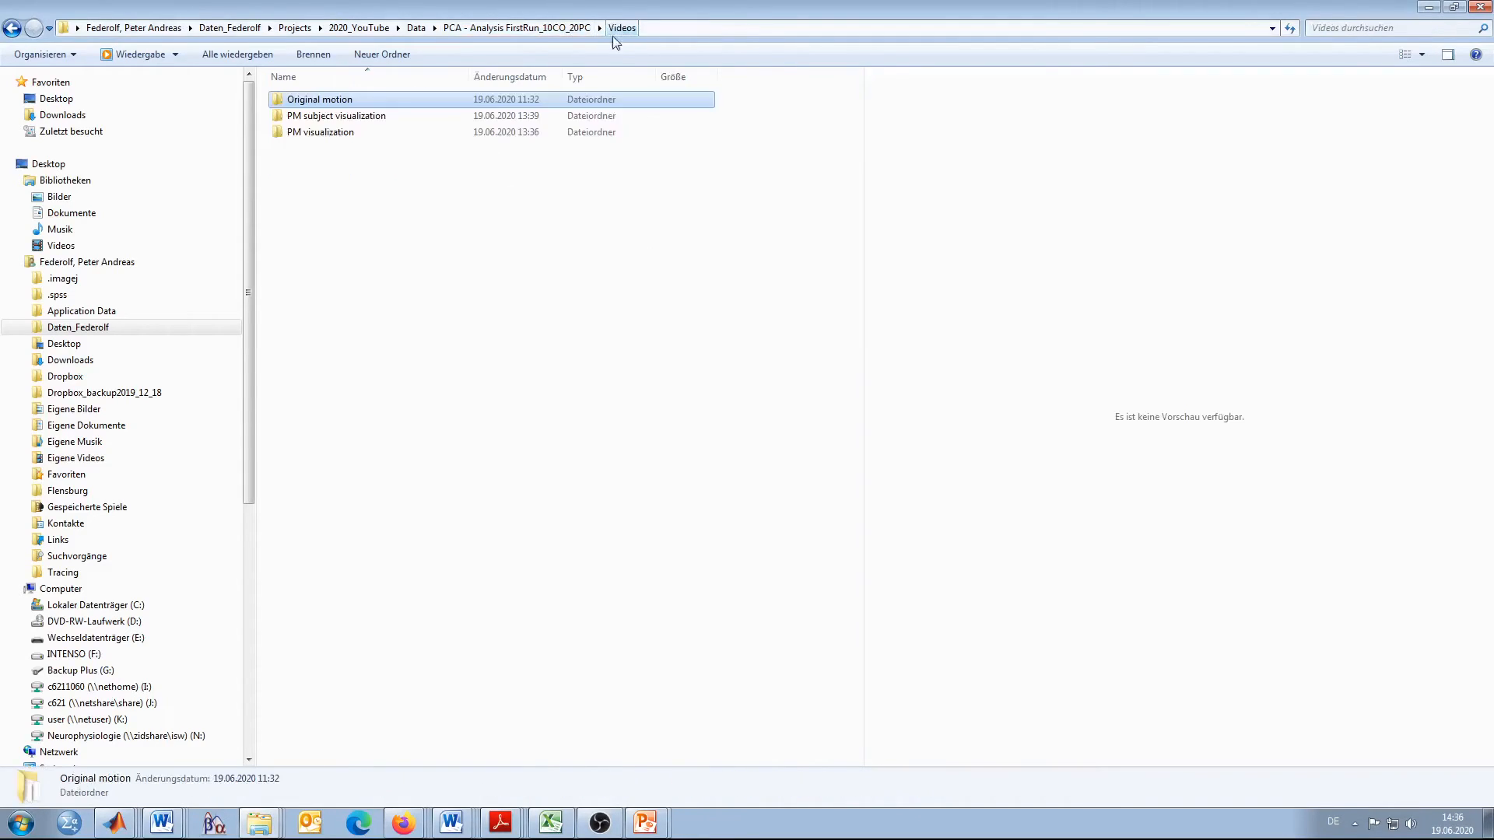
pyautogui.click(339, 139)
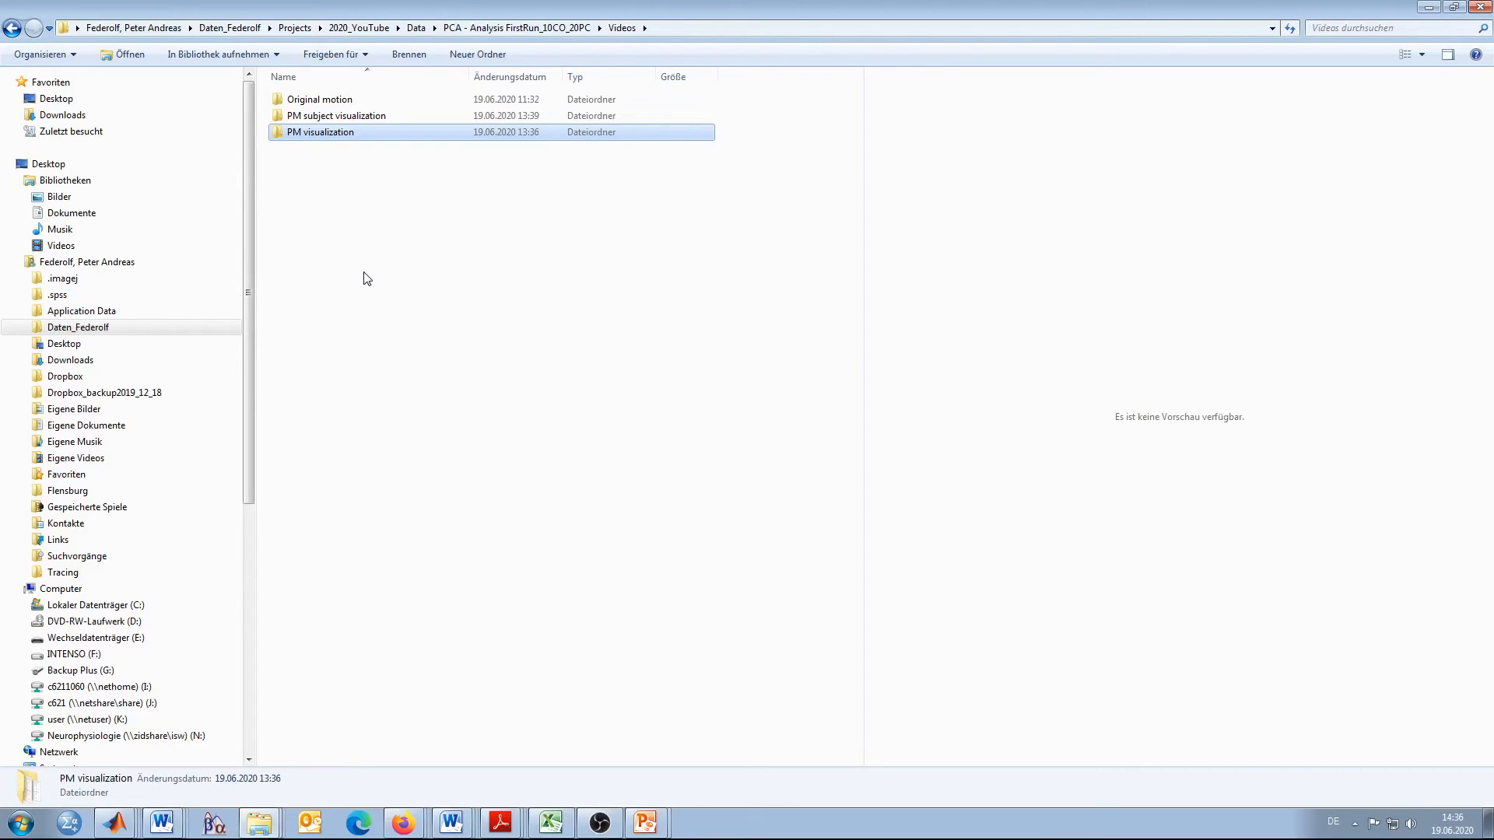
pyautogui.doubleClick(342, 116)
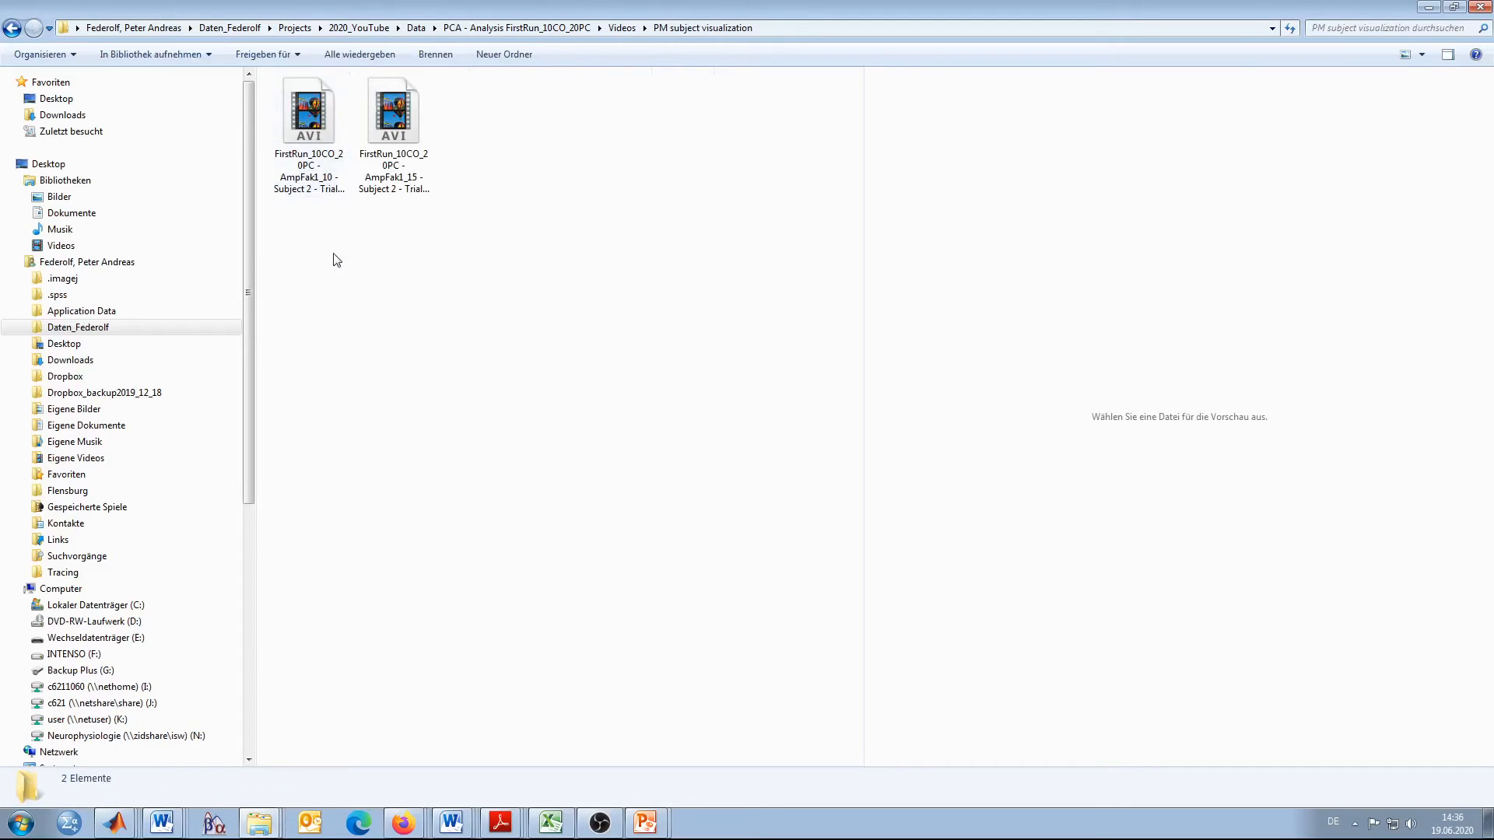
pyautogui.click(342, 191)
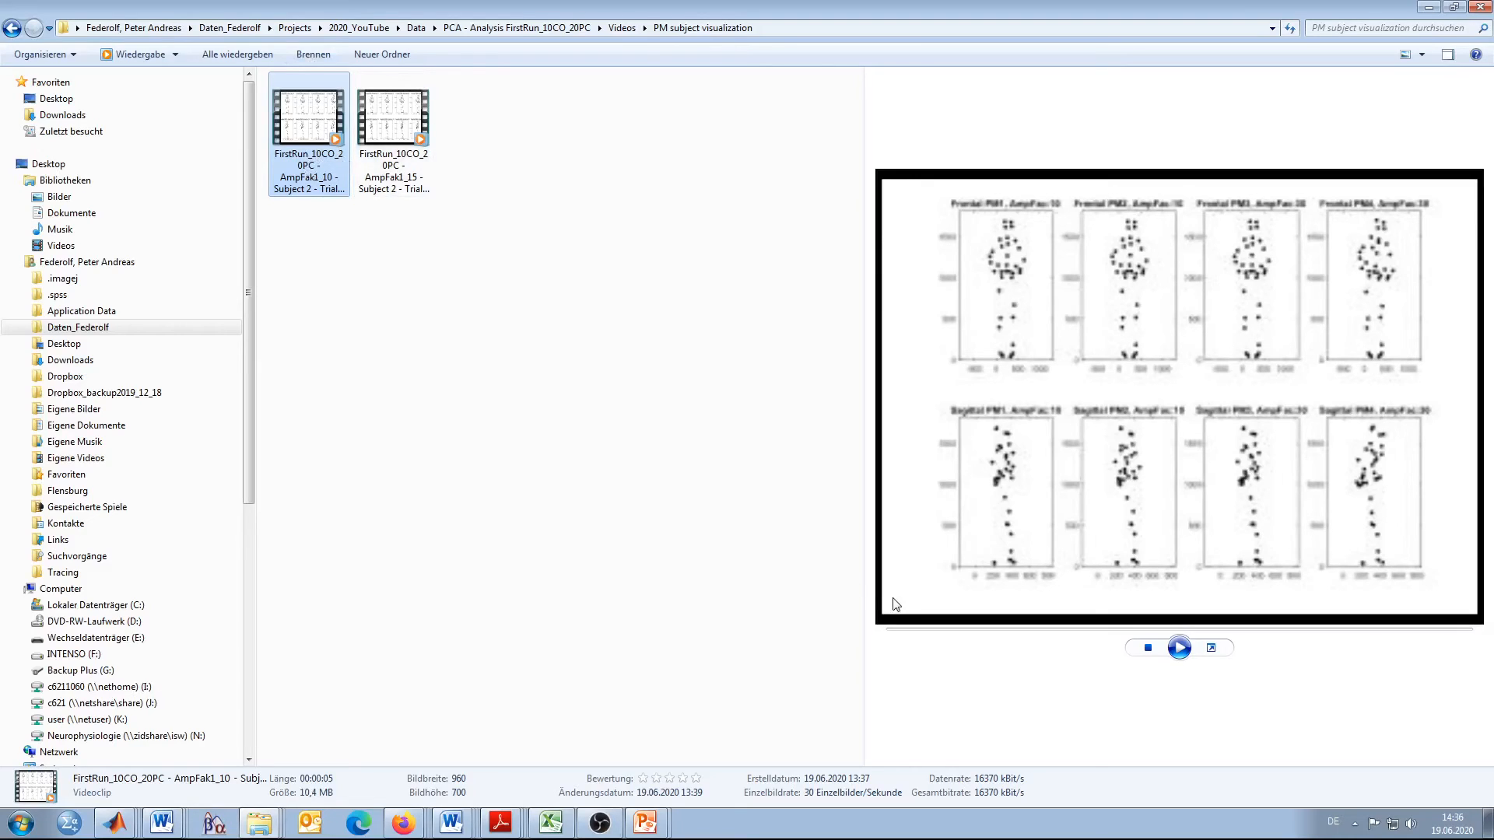
pyautogui.click(1179, 648)
pyautogui.click(1181, 650)
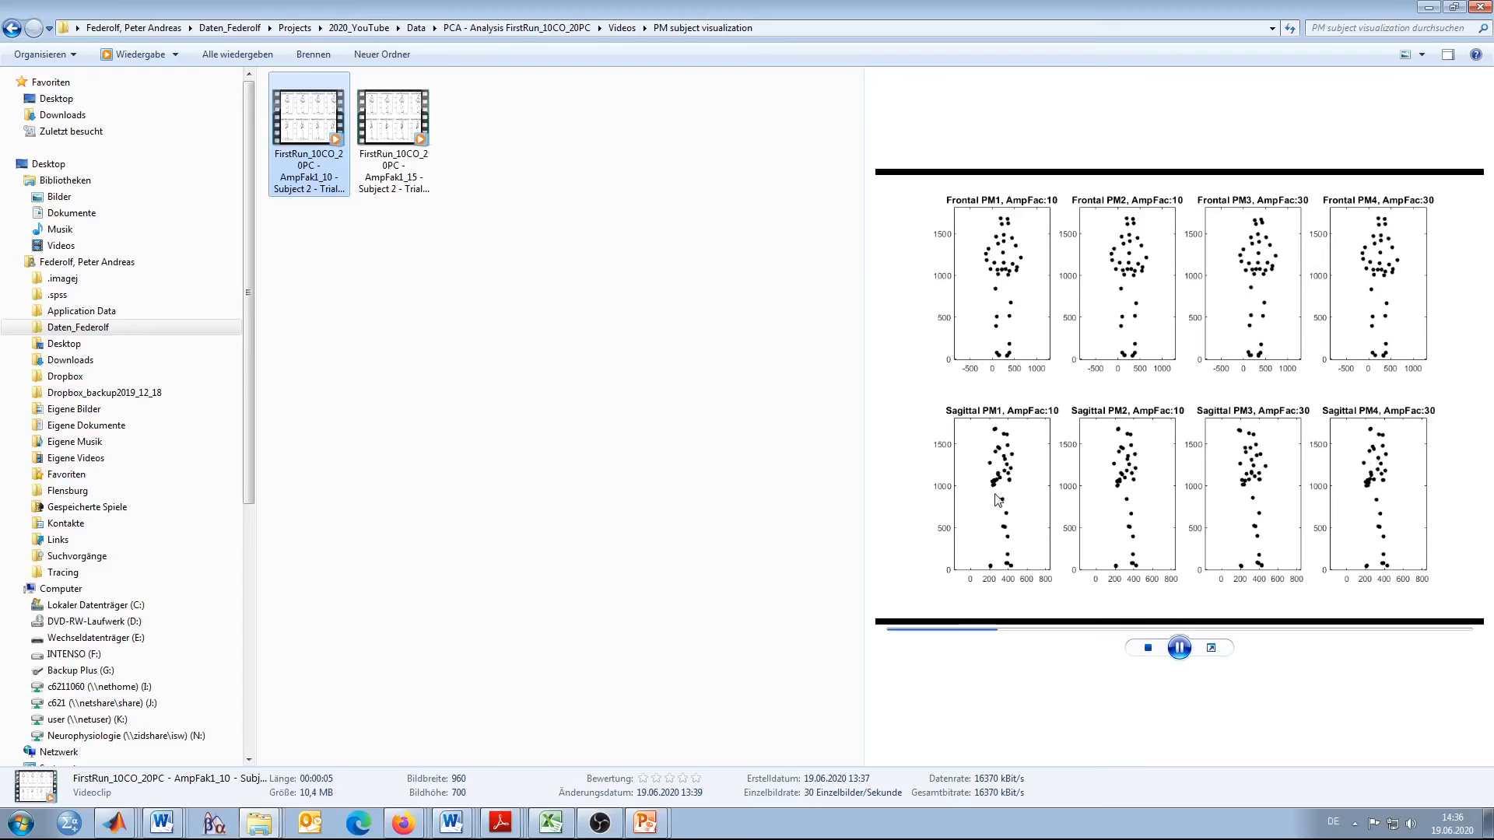